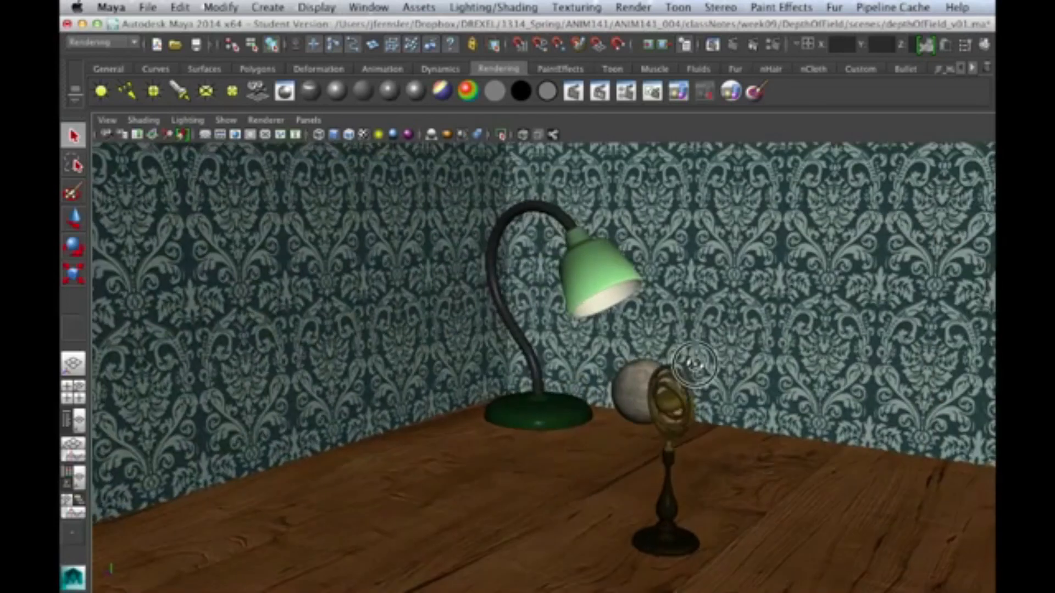
Create a new camera and, looking through it, frame the desk lamp, the two spheres and the gyroscope.
right_click_drag(654, 377, 707, 389, "alt")
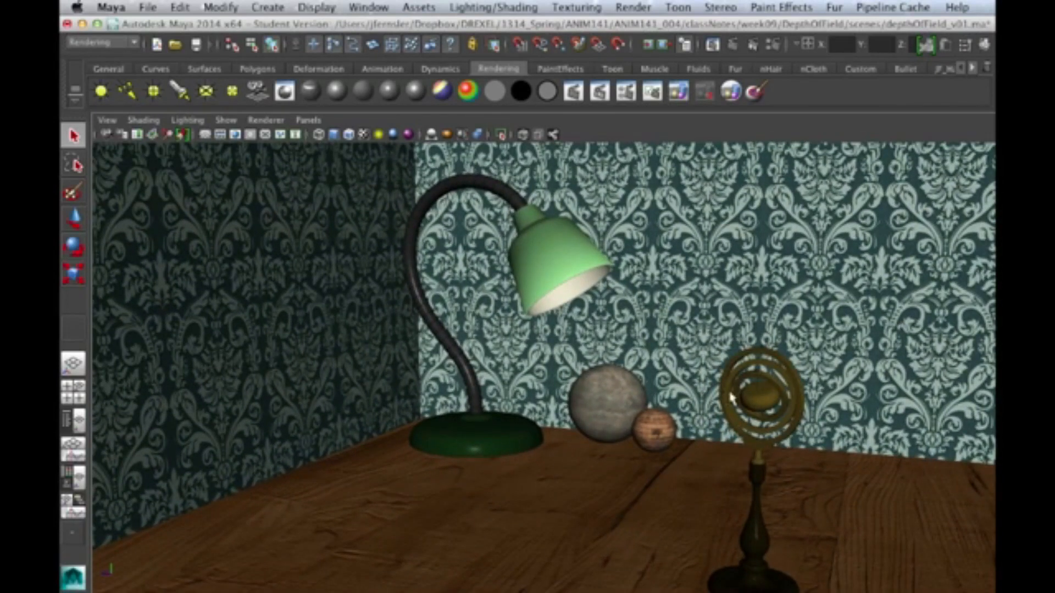
left_click_drag(795, 421, 619, 332, "alt")
left_click_drag(601, 370, 736, 379, "alt")
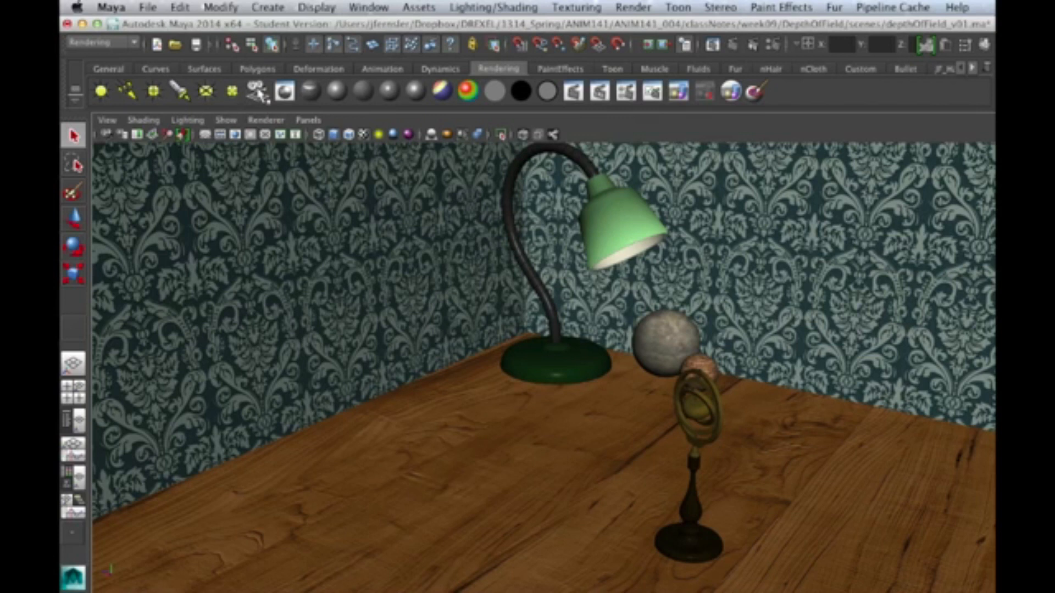
left_click(257, 91)
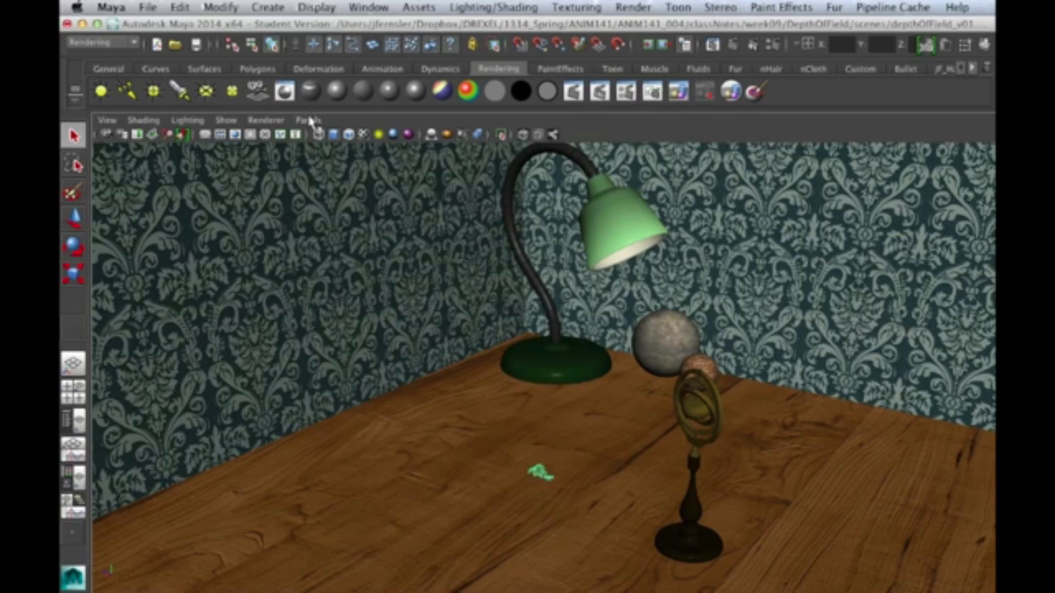
left_click(310, 121)
left_click(325, 176)
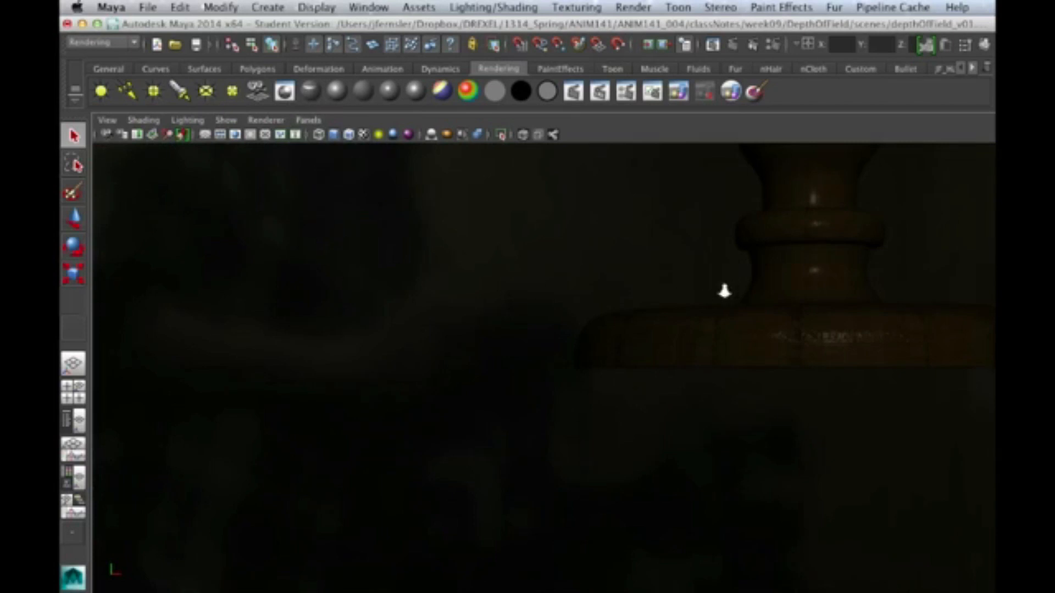
left_click_drag(365, 291, 686, 396, "alt")
right_click_drag(686, 395, 769, 309, "alt")
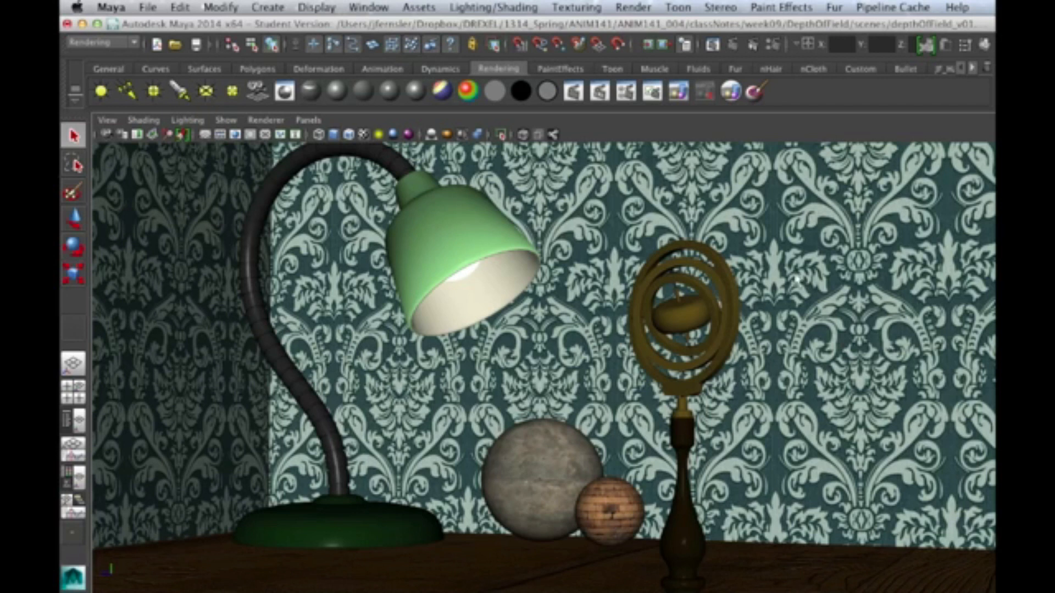
Set the renderable camera to camera1 in the render settings and close them.
left_click(774, 45)
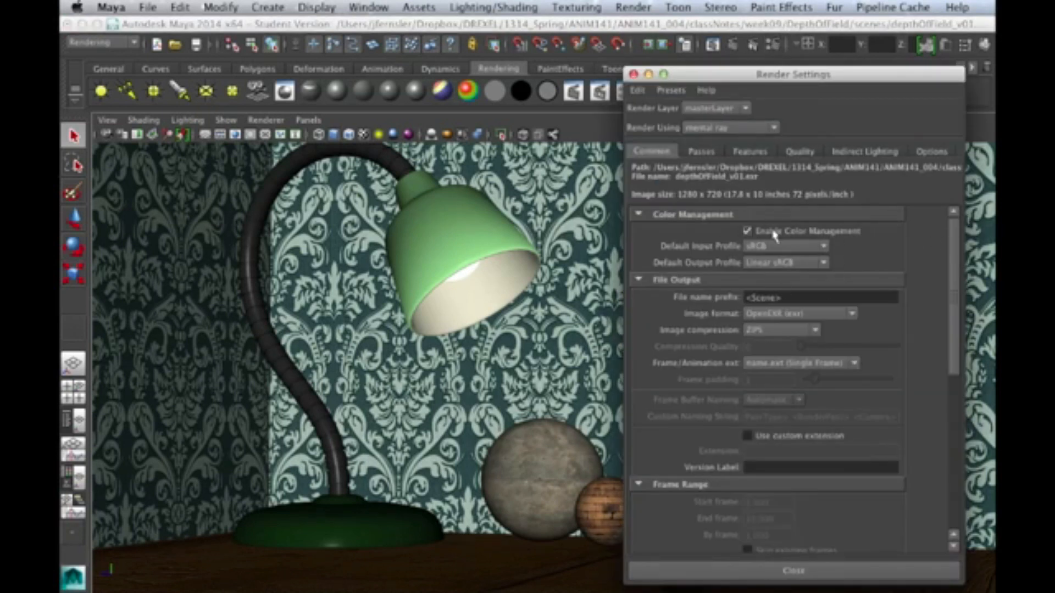
left_click_drag(950, 228, 946, 380)
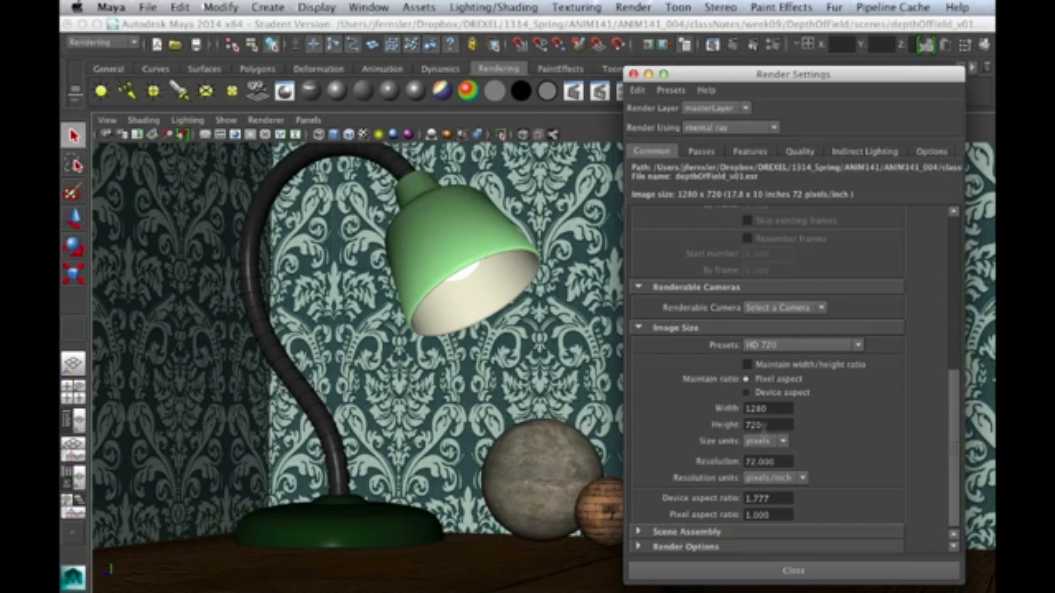
left_click(818, 308)
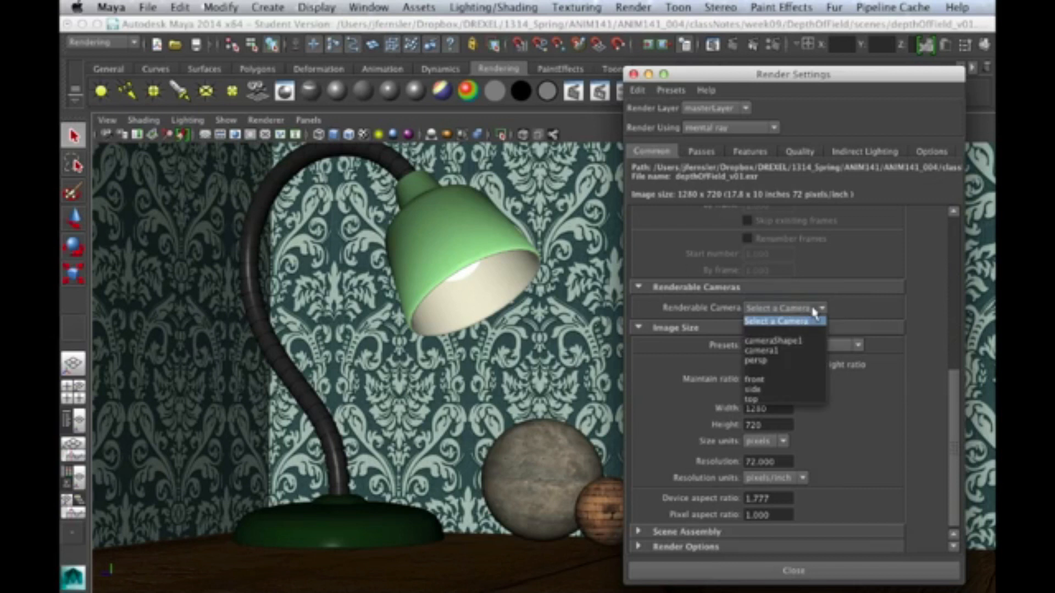
left_click(807, 351)
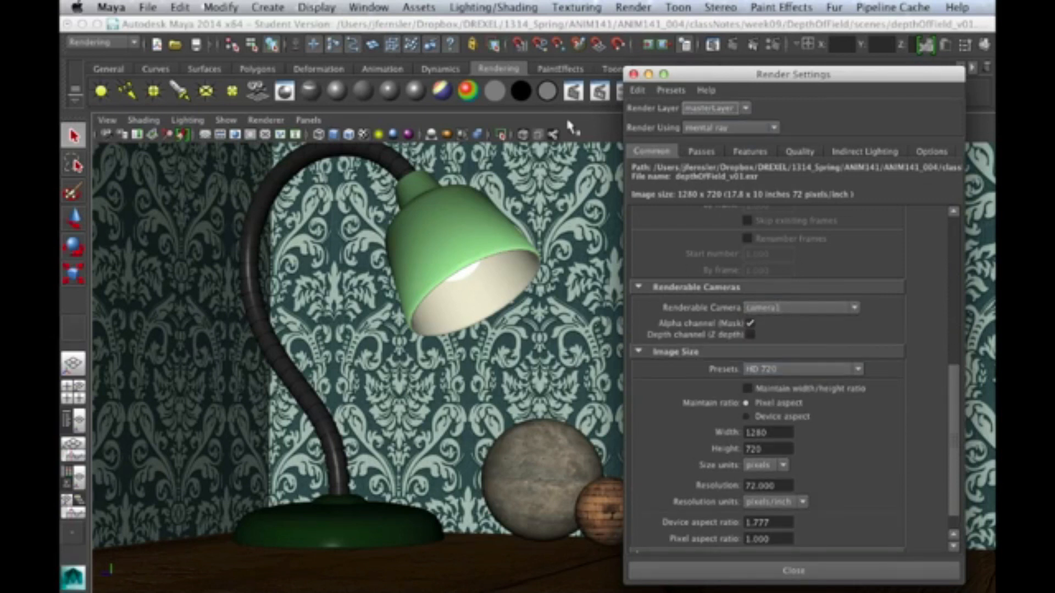
left_click(633, 74)
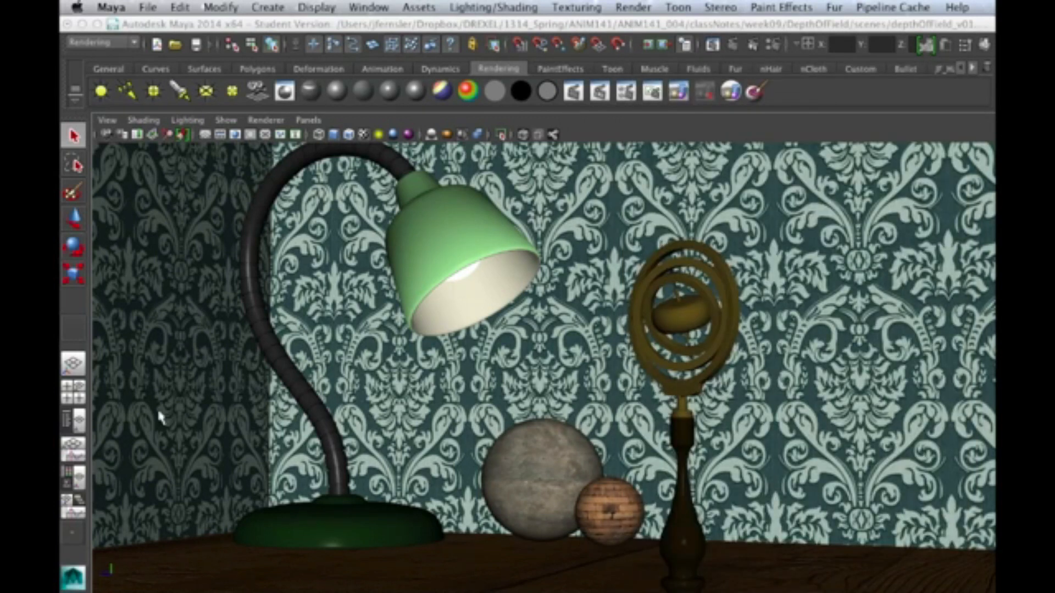
Open the new camera's attributes and enable Display Resolution in its display options.
left_click(122, 136)
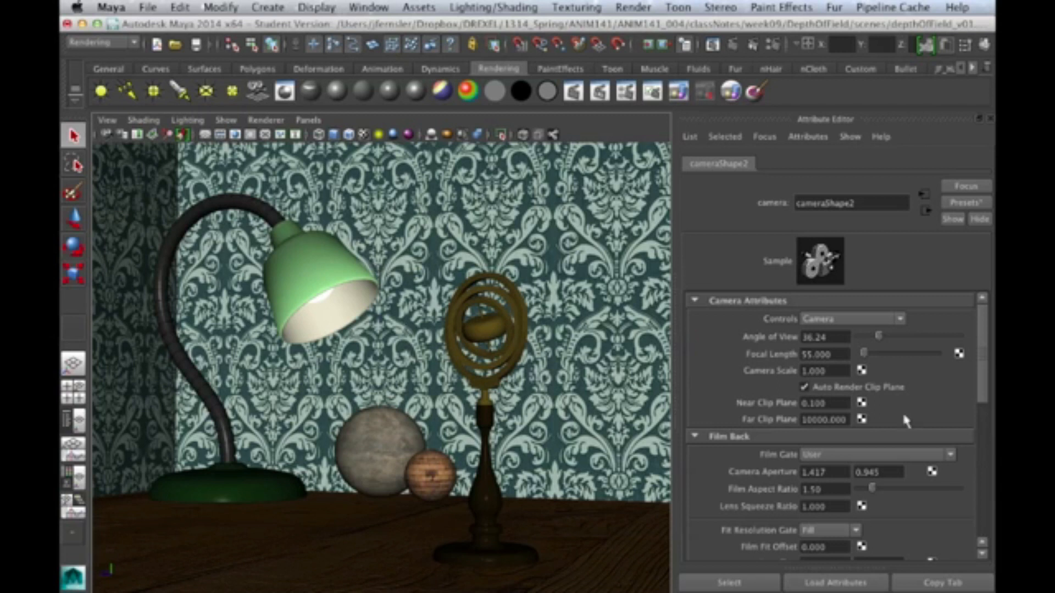
left_click_drag(979, 334, 973, 456)
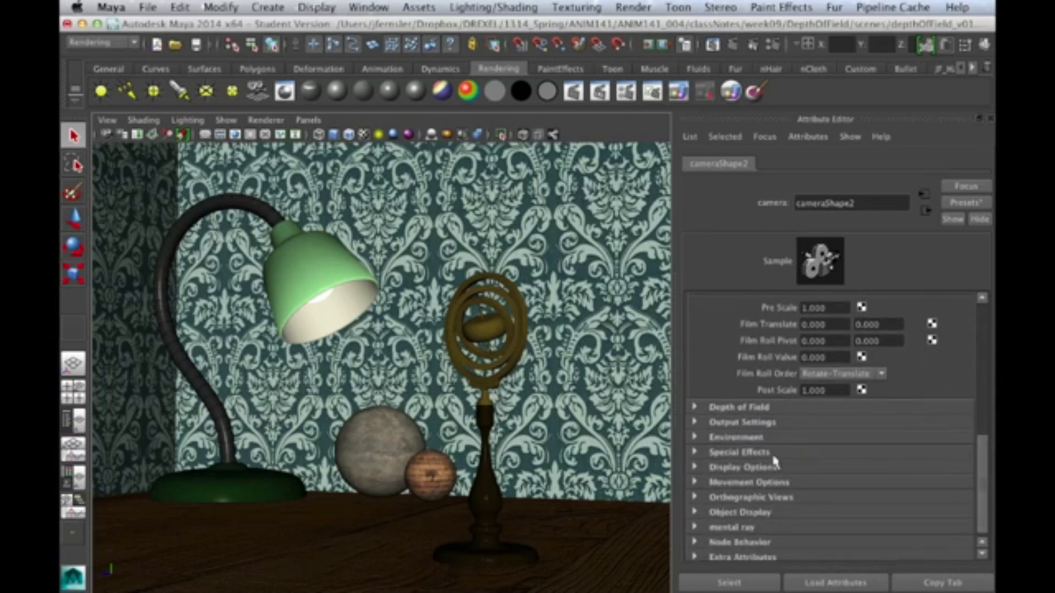
left_click(699, 468)
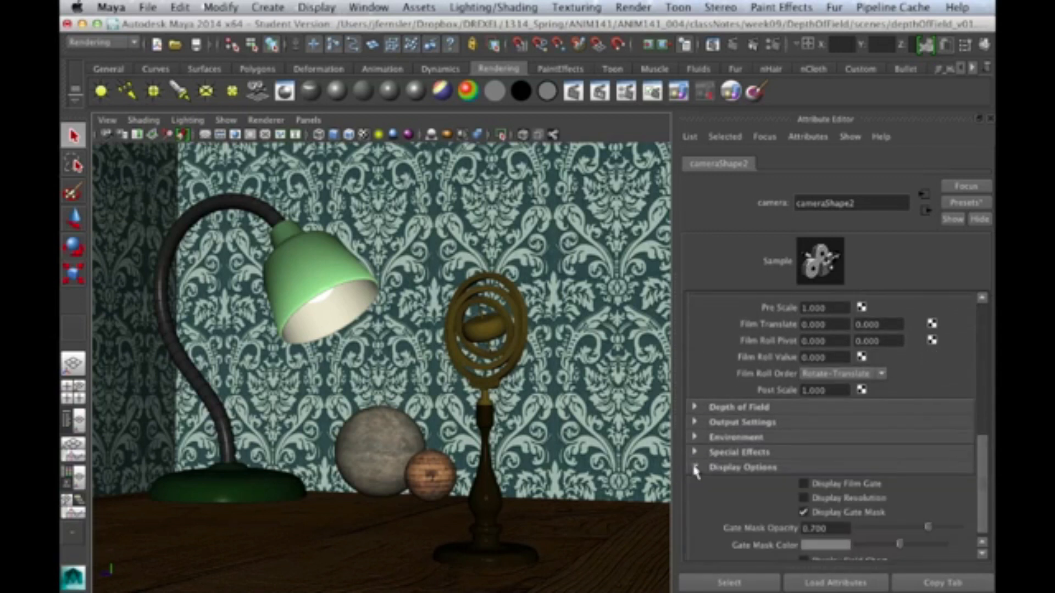
left_click(803, 497)
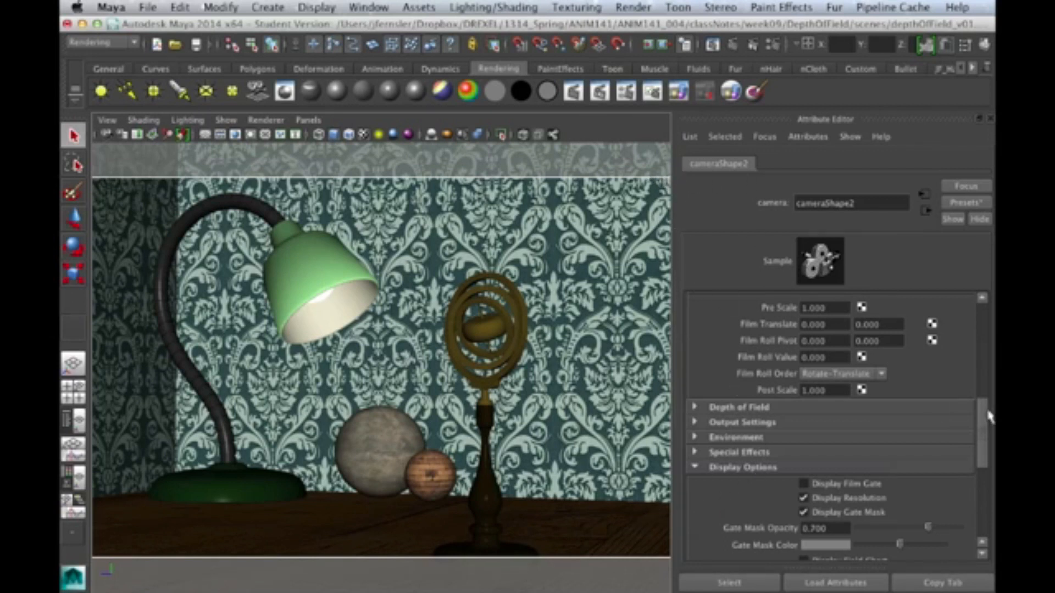
Set the camera's overscan to 1.2 so the whole resolution gate fits in the view.
scroll(984, 440, "down", 5)
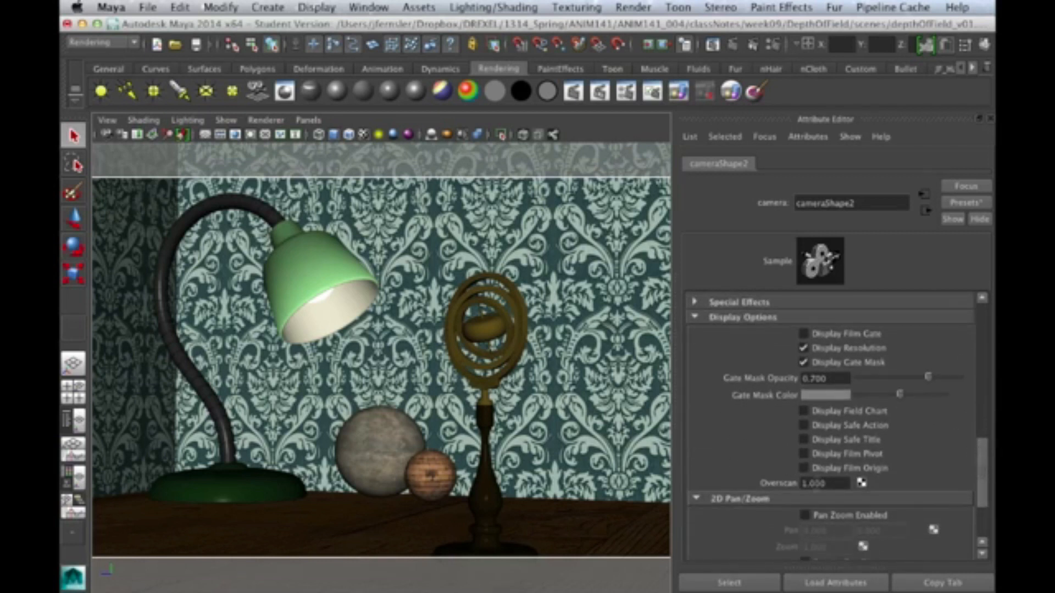
left_click_drag(830, 482, 796, 484)
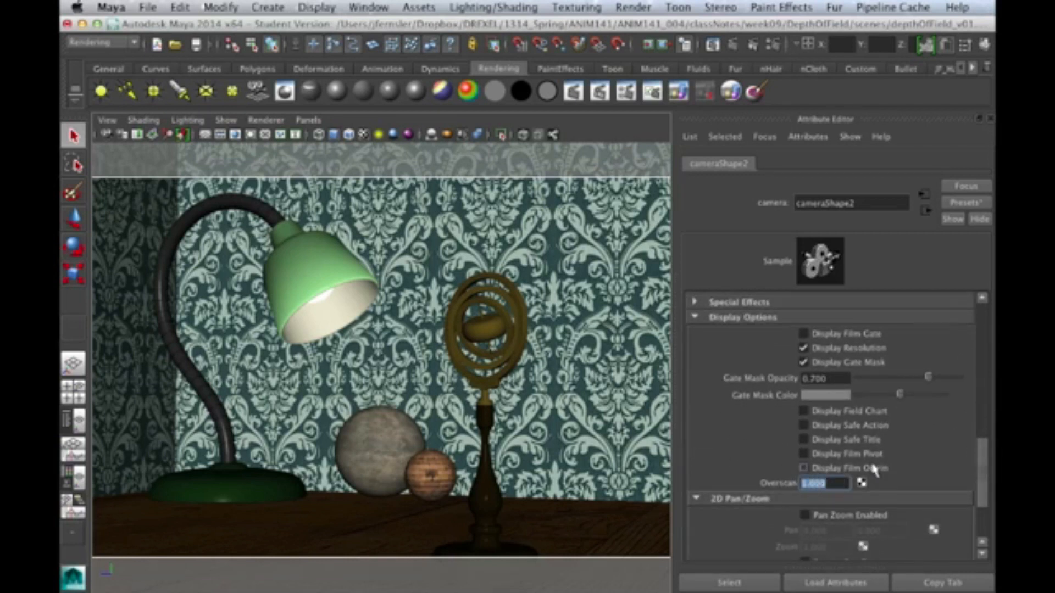
type("1.1")
key("Return")
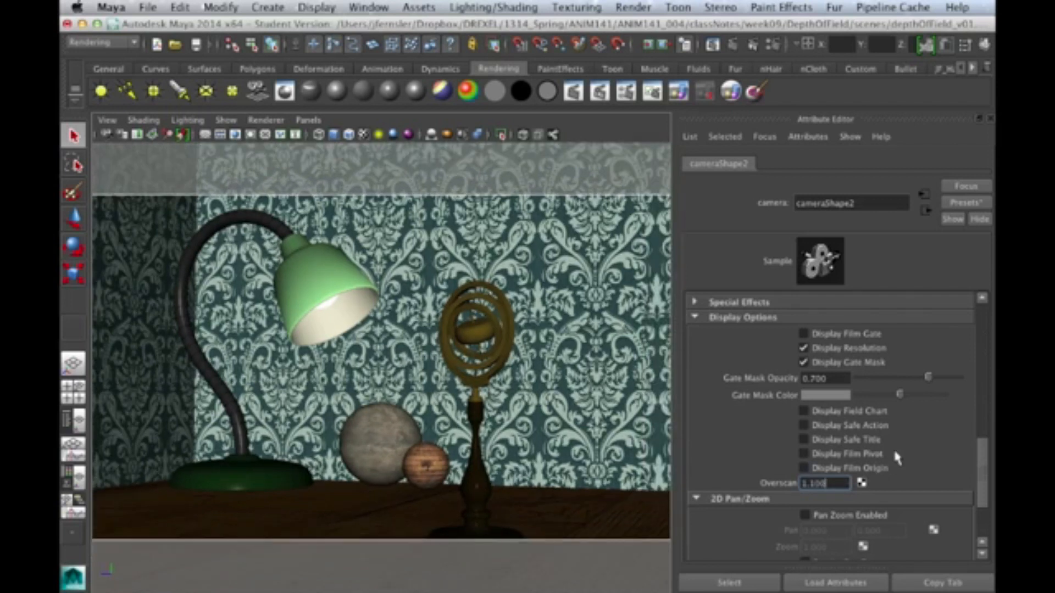
key("BackSpace")
key("BackSpace")
key("BackSpace")
type("2")
key("Return")
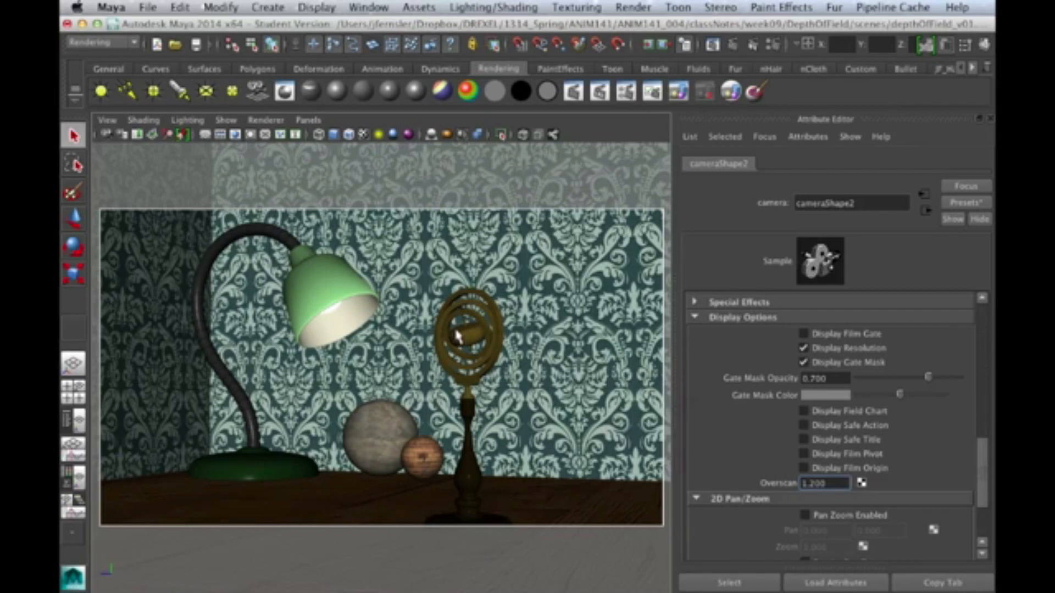
Set the camera's focal length to 65 and reframe the shot around the lamp, spheres and gyroscope.
scroll(386, 334, "up", 3)
mouse_move(463, 336)
left_mouse_down("alt")
mouse_move(436, 328)
mouse_move(476, 346)
left_mouse_up("alt")
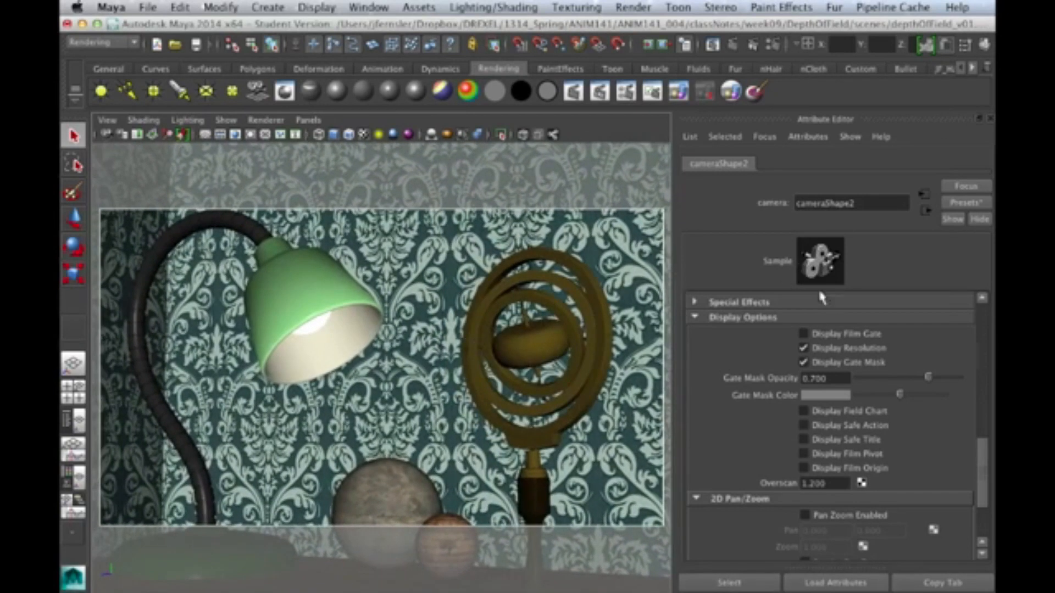
scroll(976, 445, "up", 10)
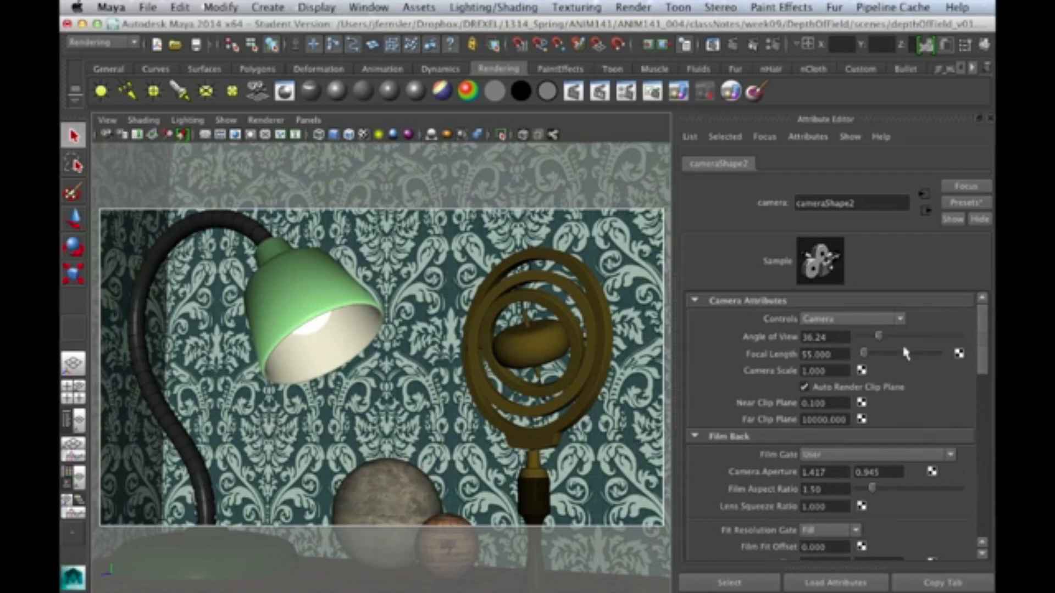
left_click(836, 353)
type("62")
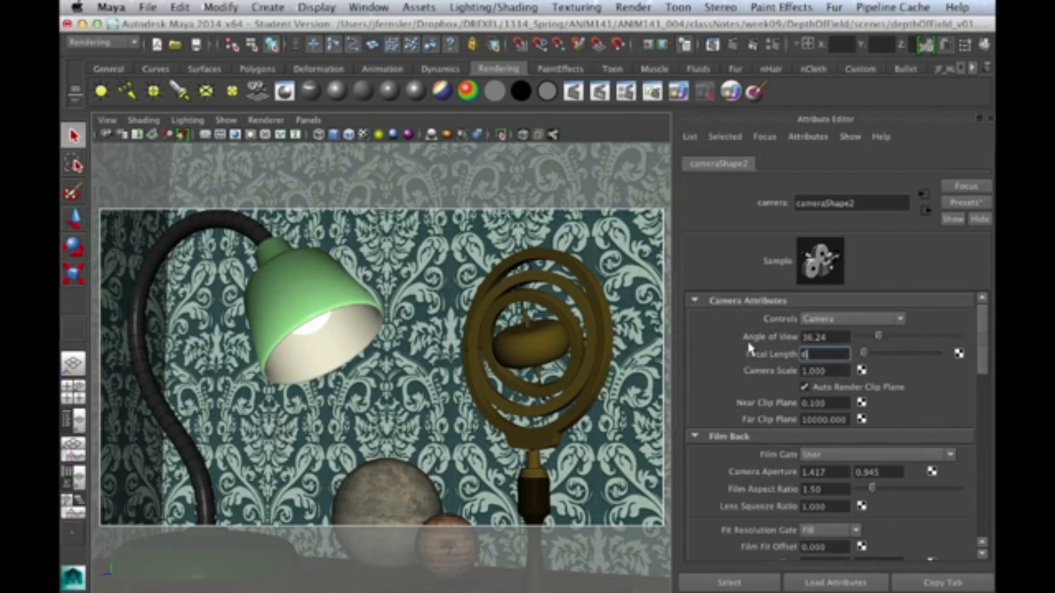
key("Return")
scroll(502, 302, "down", 3)
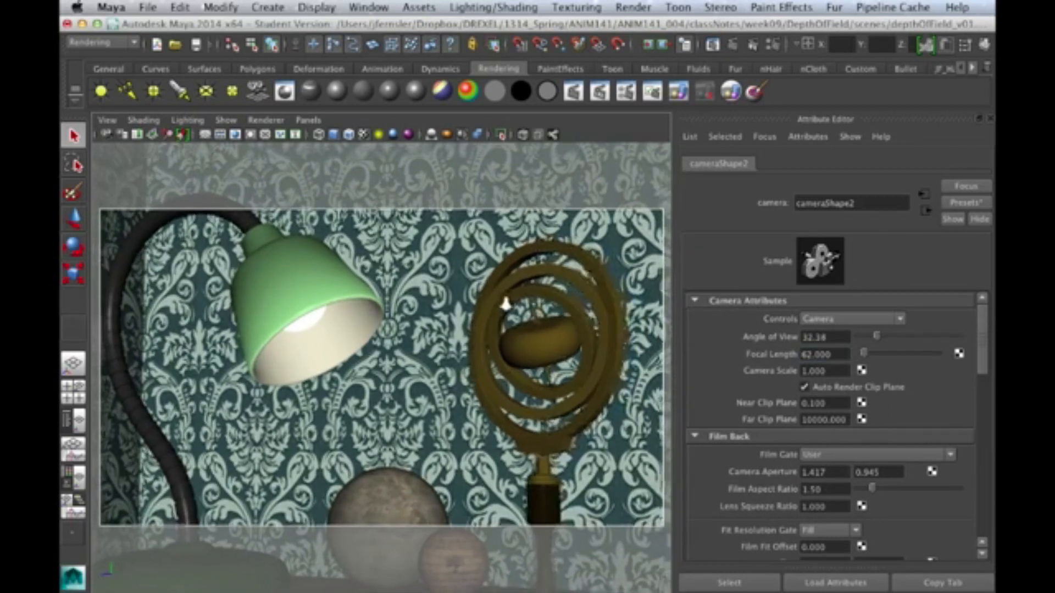
left_click(806, 354)
type("65")
key("Return")
left_click_drag(456, 330, 489, 326, "alt")
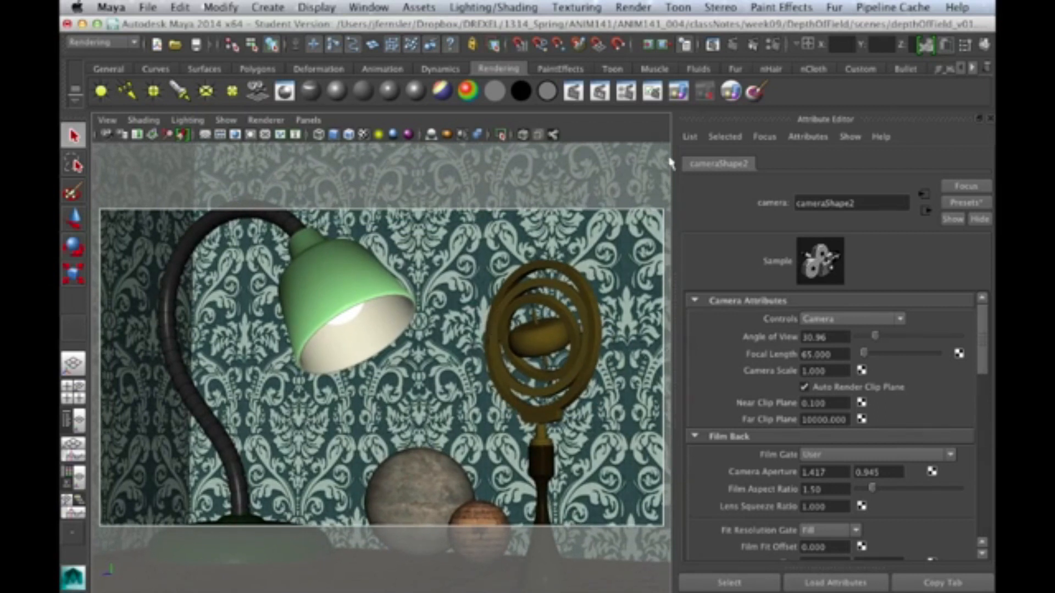
Render the current frame from camera1 with mental ray, repositioning the Render View window while it renders.
left_click(734, 47)
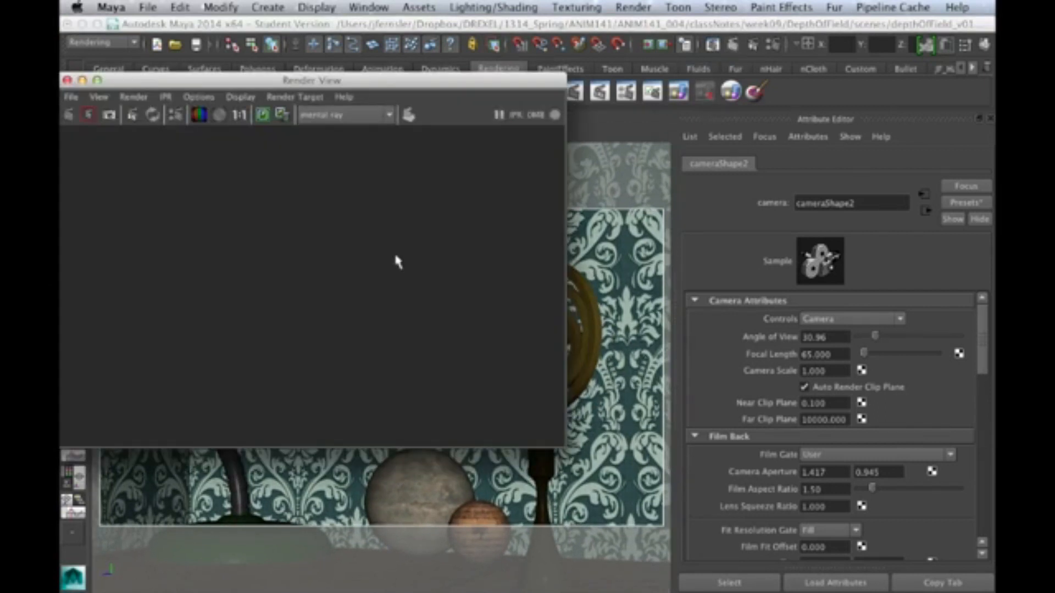
left_click_drag(351, 84, 527, 144)
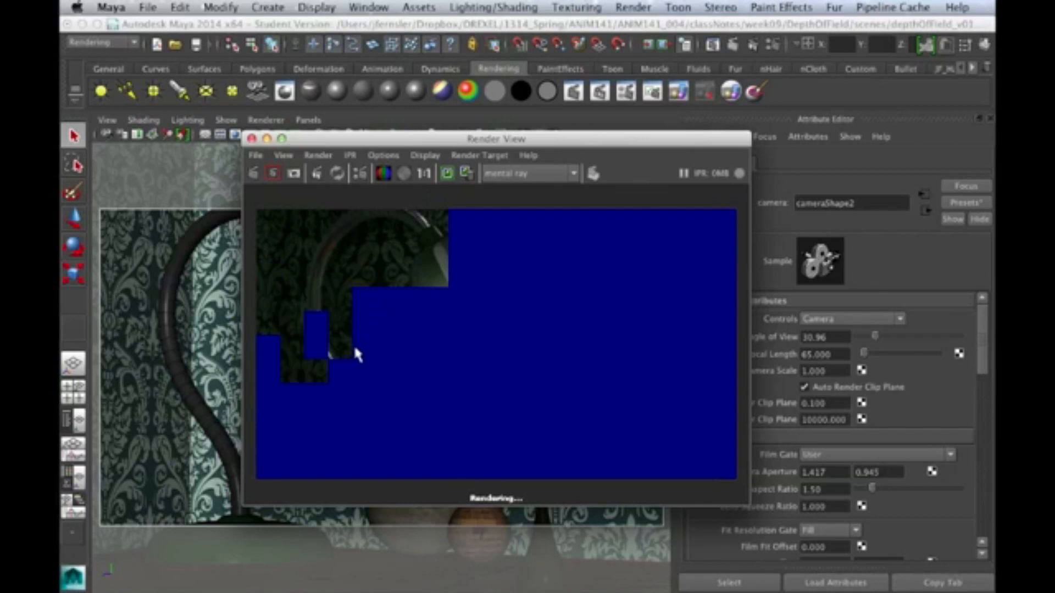
left_click_drag(486, 139, 991, 205)
left_click(923, 191)
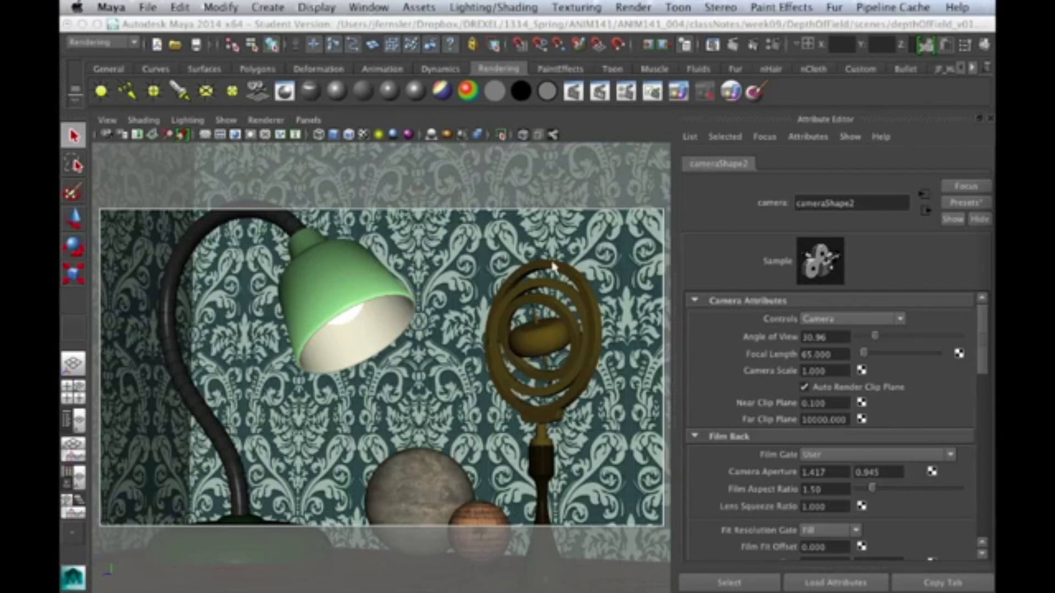
left_click_drag(949, 184, 531, 184)
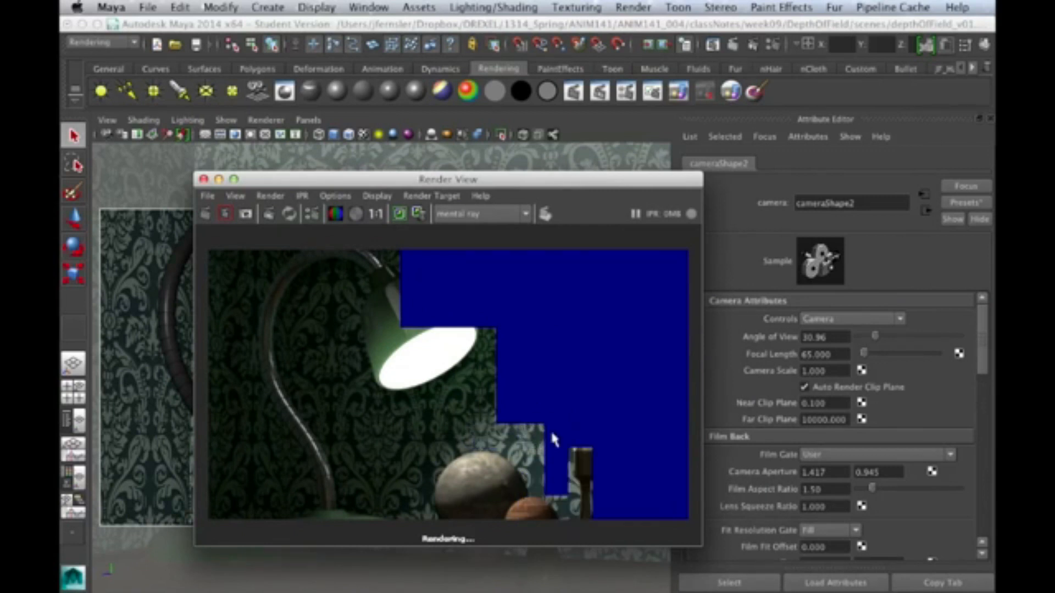
left_click_drag(558, 182, 557, 147)
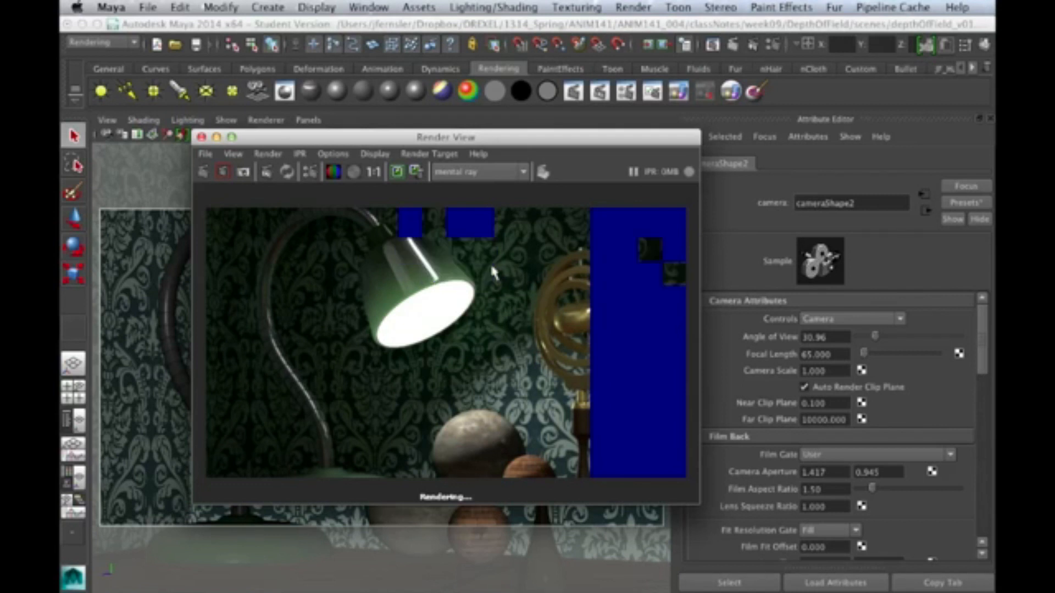
left_click_drag(618, 133, 582, 122)
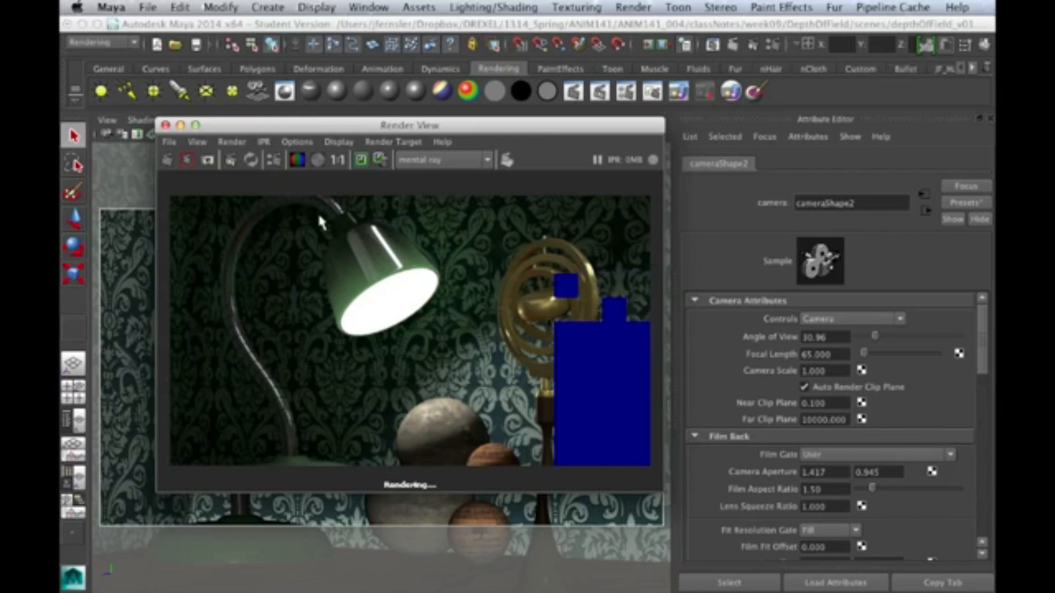
left_click_drag(524, 131, 513, 102)
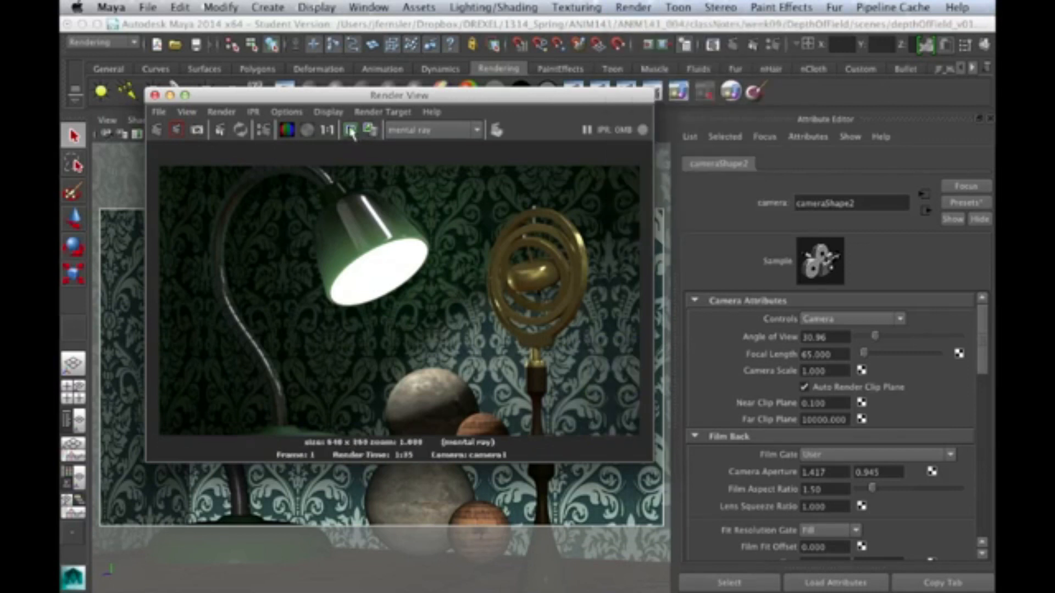
Keep the finished render as a stored image in the Render View for comparison.
left_click(350, 131)
left_click(361, 99)
left_click_drag(361, 99, 335, 91)
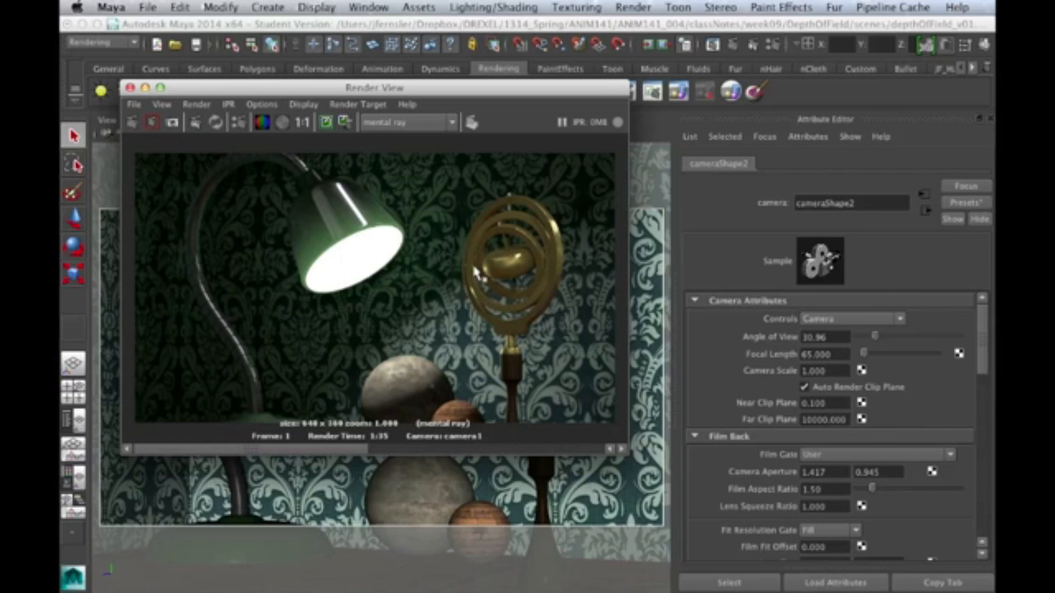
Expand the camera's Depth of Field settings and enable Depth Of Field.
left_click_drag(410, 89, 425, 162)
left_click_drag(982, 313, 971, 482)
left_click(695, 451)
left_click(731, 459)
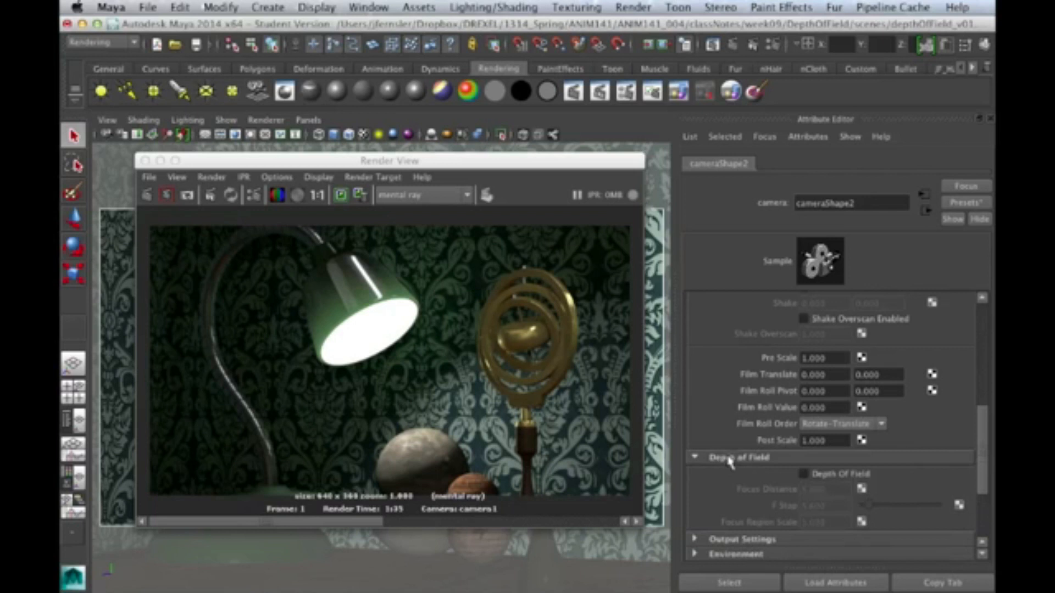
left_click(860, 474)
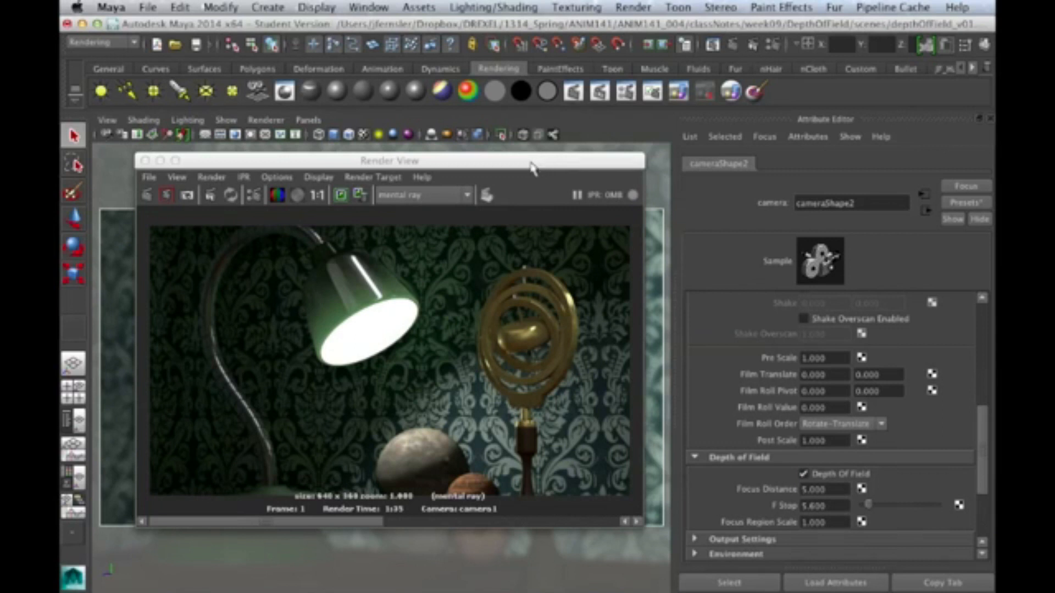
Move the Render View aside to expose the camera view and switch its depth of field off.
left_click_drag(422, 168, 995, 174)
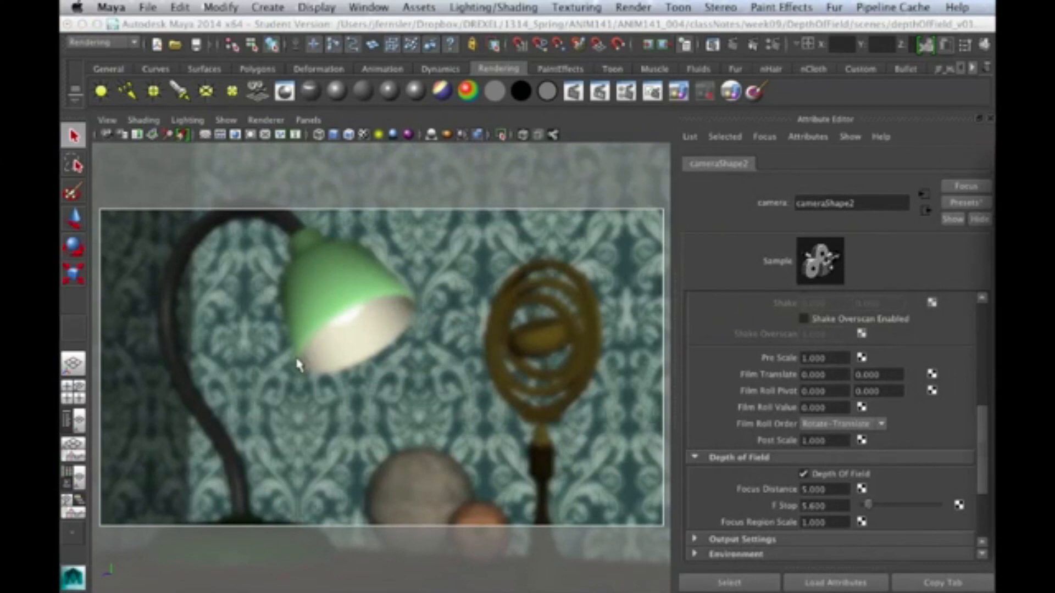
left_click(477, 136)
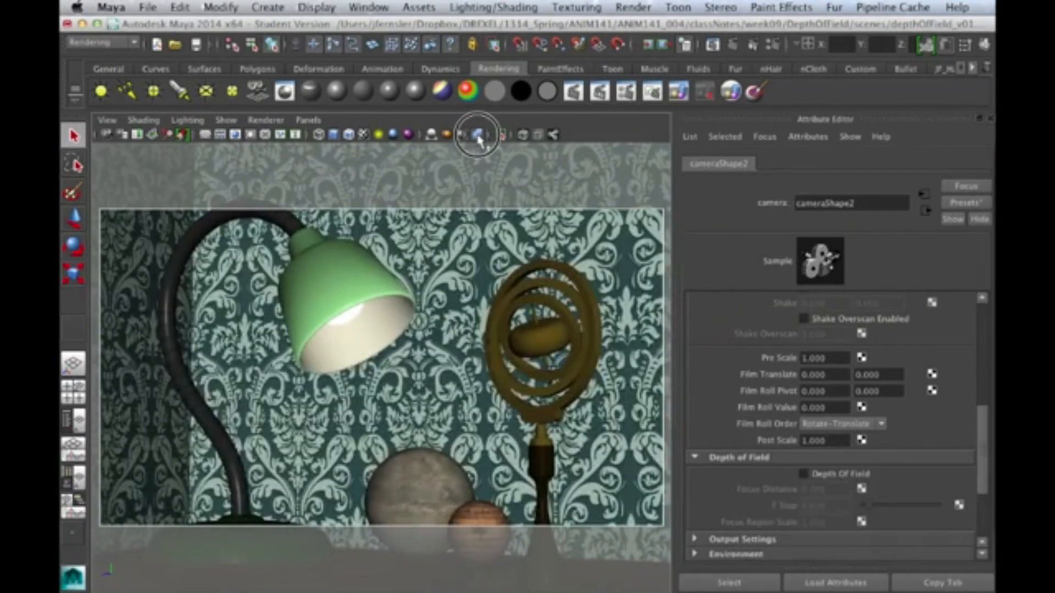
Preview depth of field in the camera view, enable it on the camera, and set Focus Distance to 100.
left_click(478, 135)
mouse_move(870, 506)
left_mouse_down()
mouse_move(902, 508)
mouse_move(871, 505)
left_mouse_up()
left_click(818, 489)
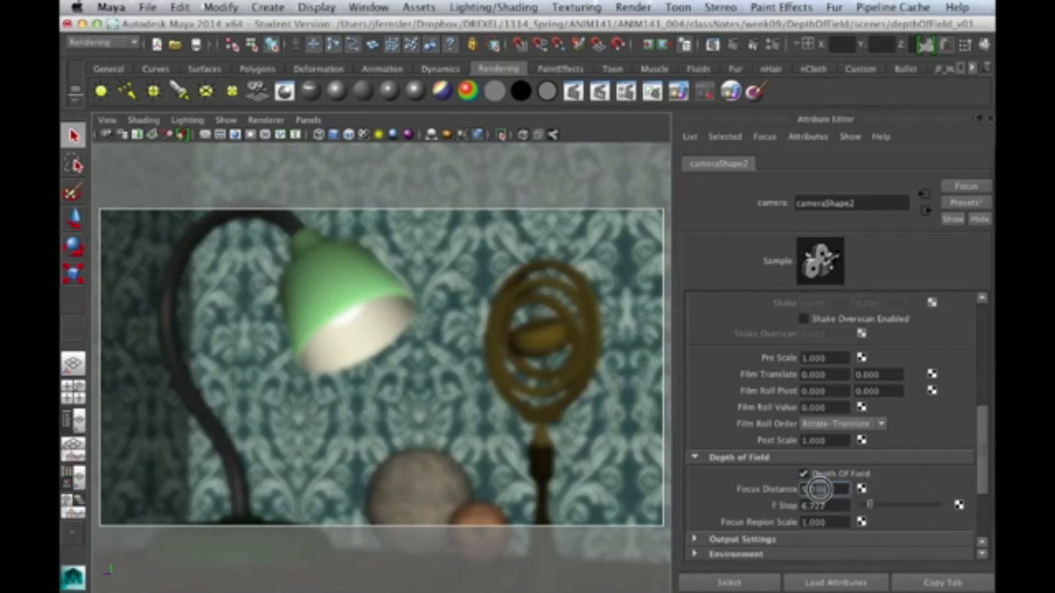
type("100")
key("Return")
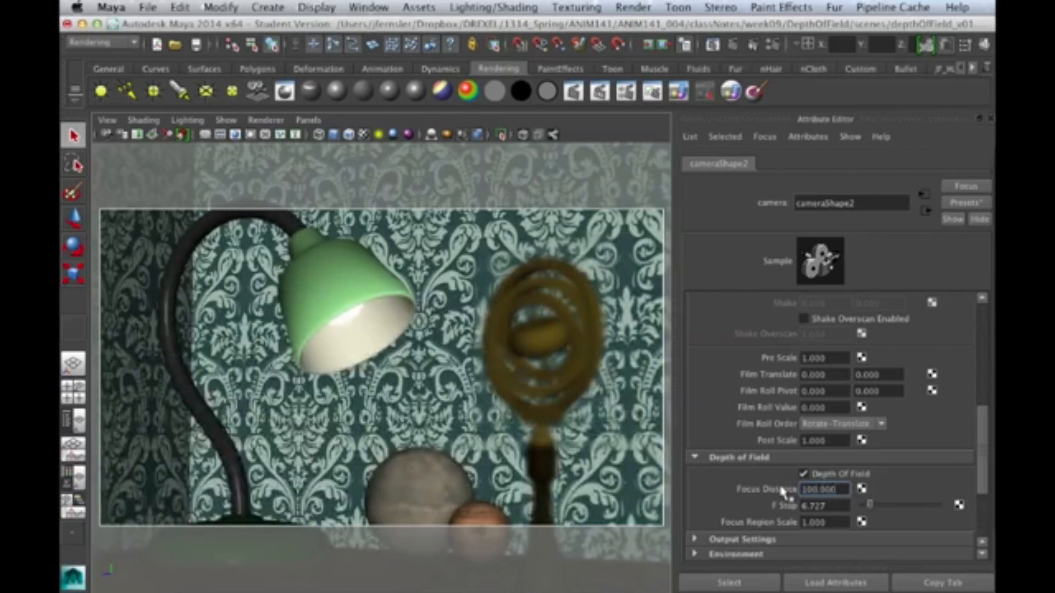
Set the camera's Focus Distance to 20 and disable its Depth Of Field option.
left_click_drag(846, 488, 791, 494)
type("20")
key("Return")
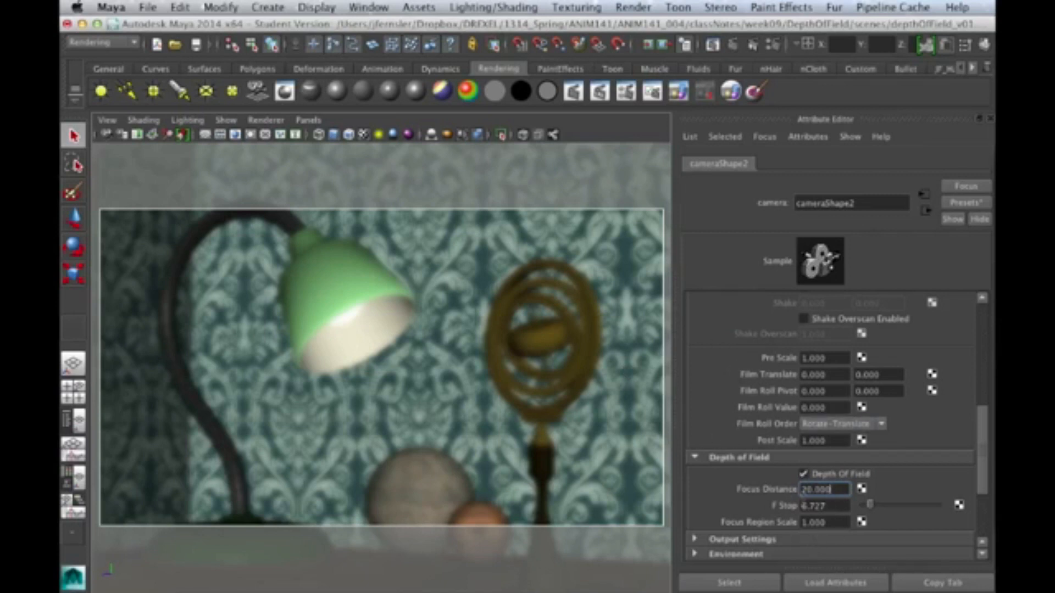
left_click(803, 474)
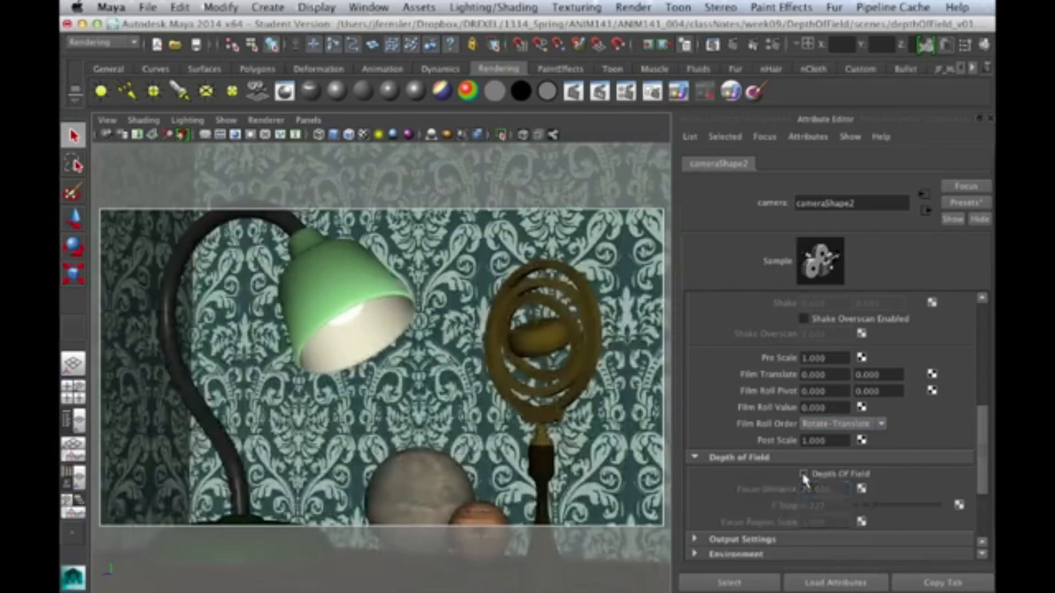
Collapse the camera's Depth of Field settings and expand its mental ray settings to reach the shader slots.
left_click(693, 457)
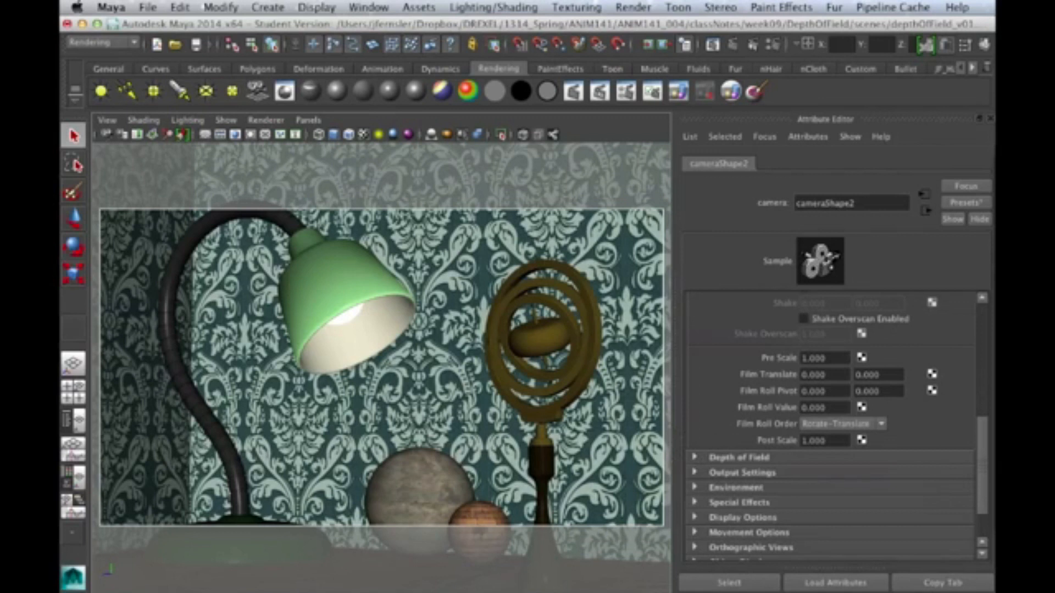
left_click_drag(982, 433, 984, 444)
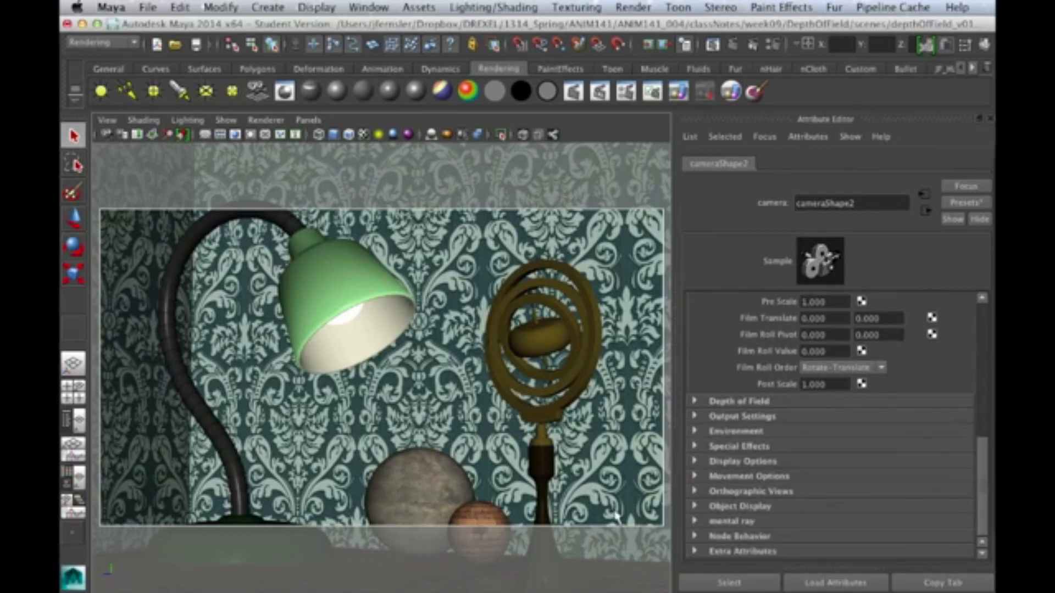
left_click(693, 521)
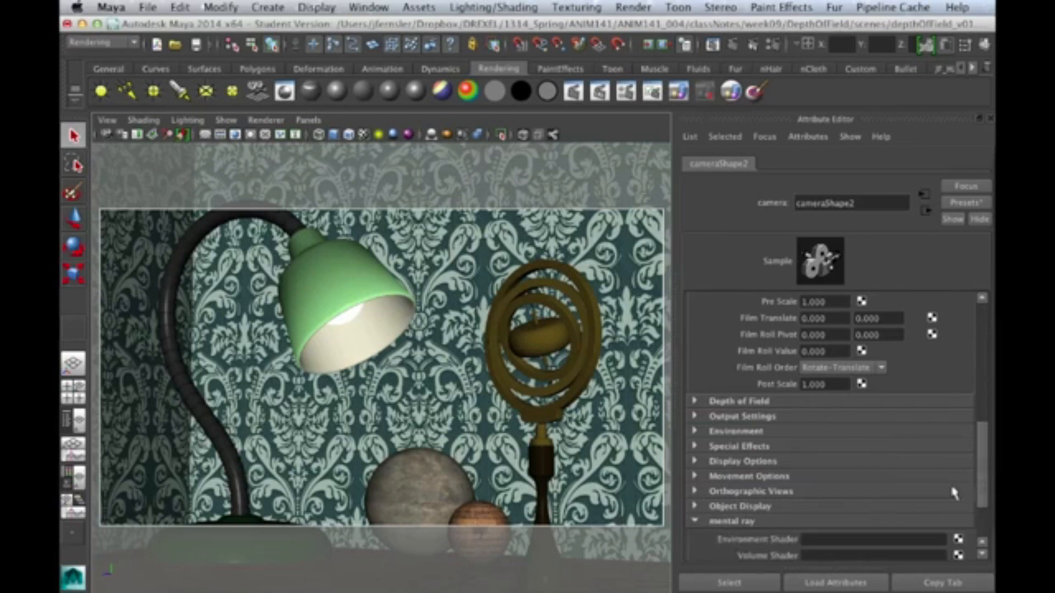
left_click_drag(983, 443, 986, 479)
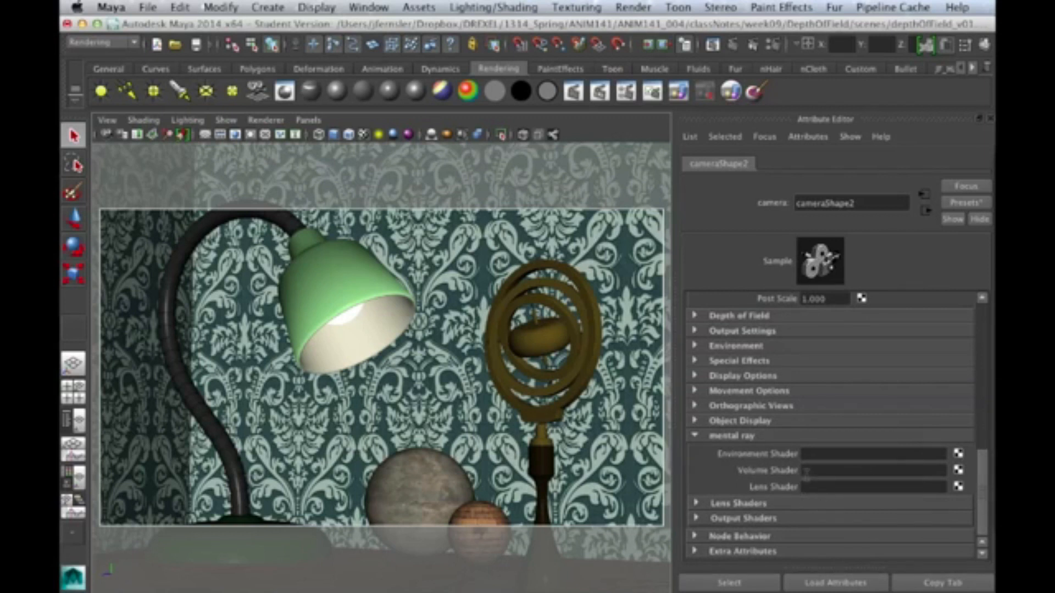
Review the Indirect Lighting options in the Render Settings and close the window.
left_click(772, 45)
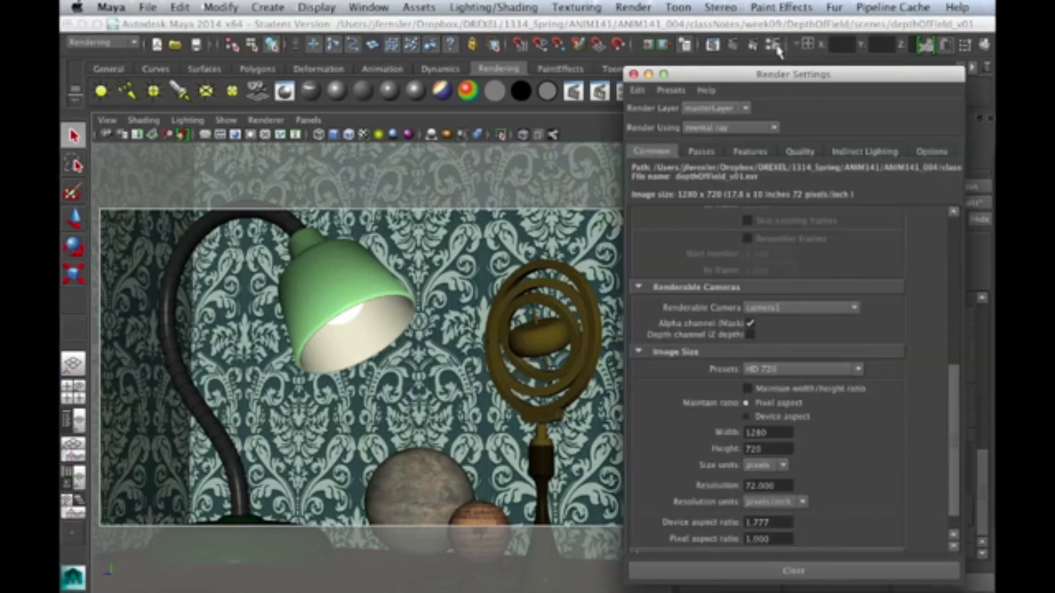
left_click(872, 154)
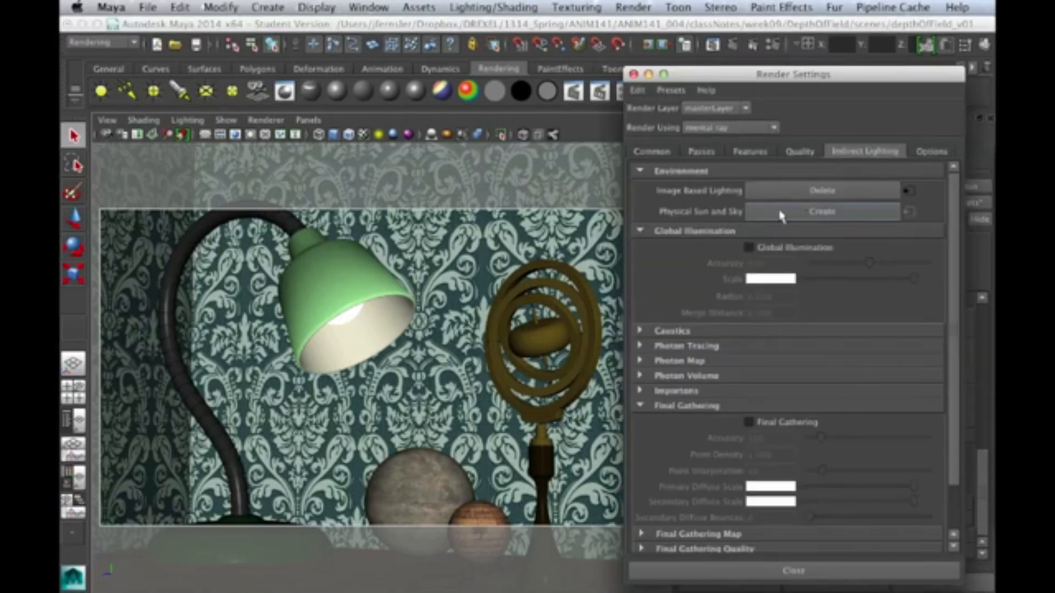
left_click(634, 74)
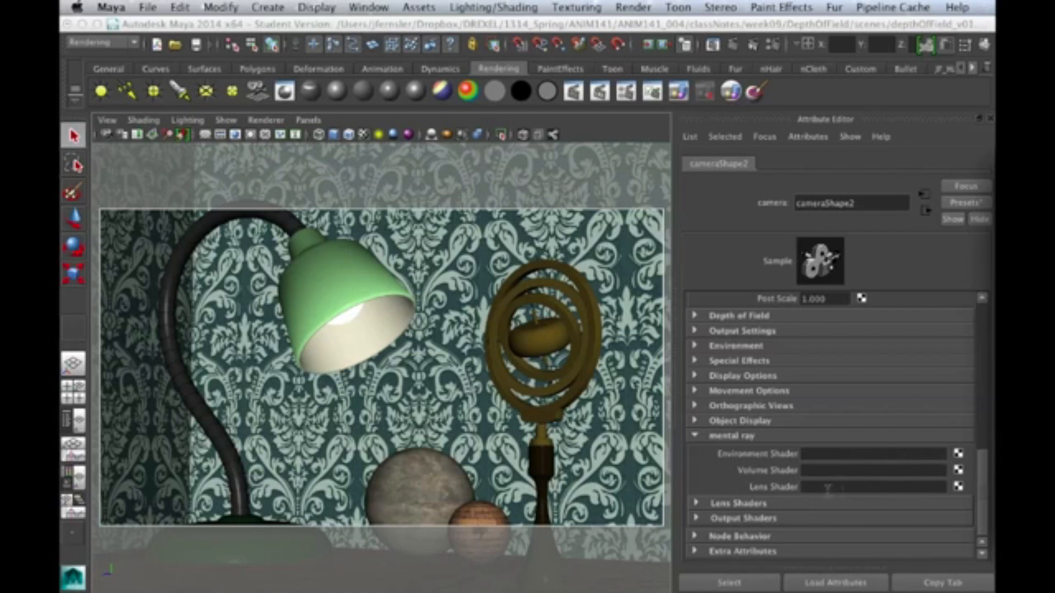
Assign a new mia_lens_bokeh node from the mental ray Lenses category to the camera's Lens Shader slot.
left_click(958, 487)
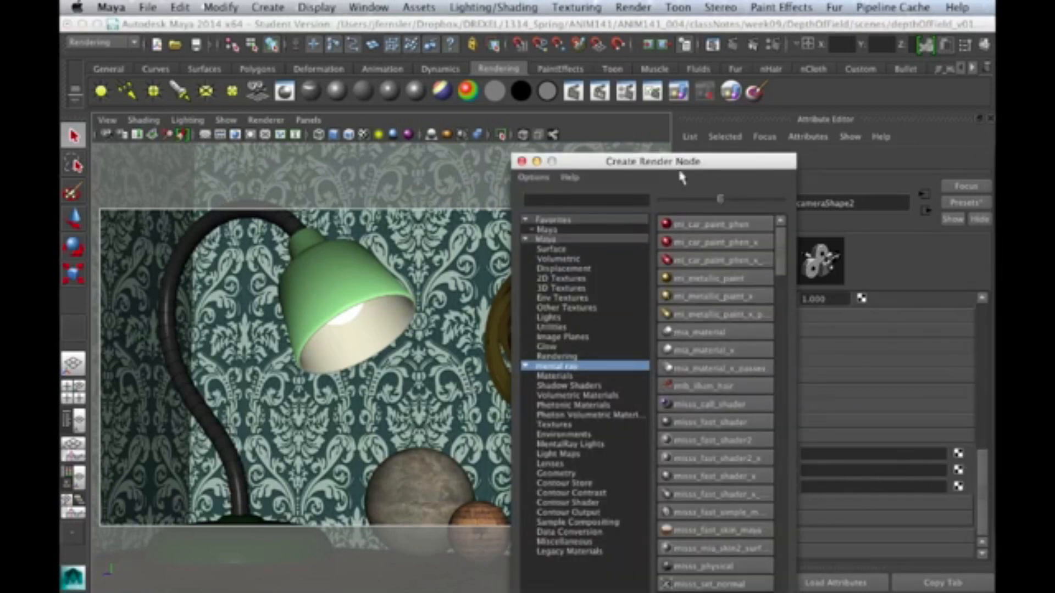
left_click_drag(714, 158, 499, 42)
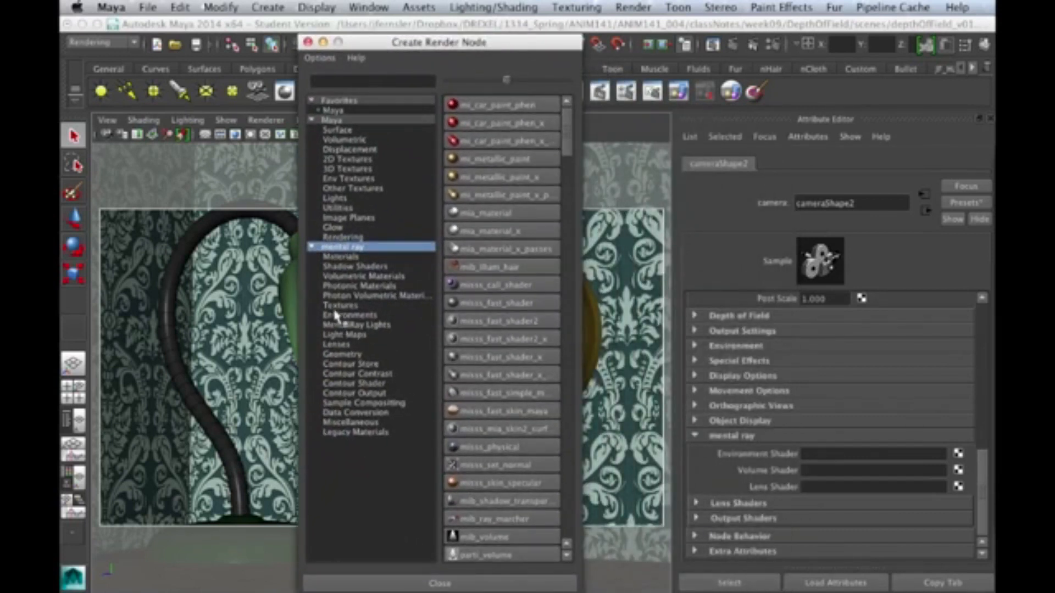
left_click(337, 344)
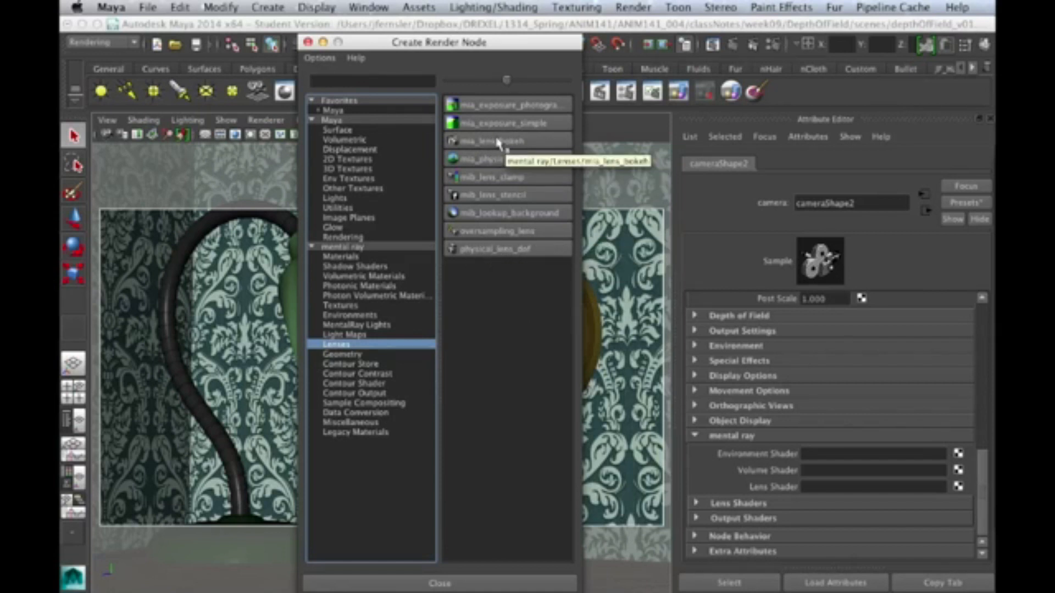
left_click(958, 487)
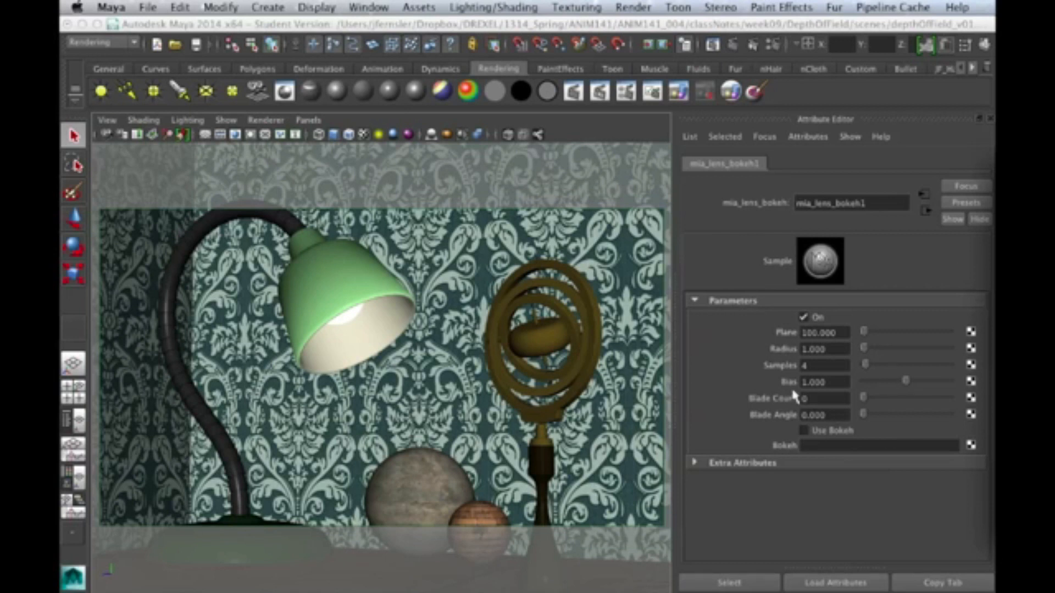
Examine the bokeh reference photos in Photoshop alongside the lens shader's On and Plane parameters in Maya.
key("super+Tab")
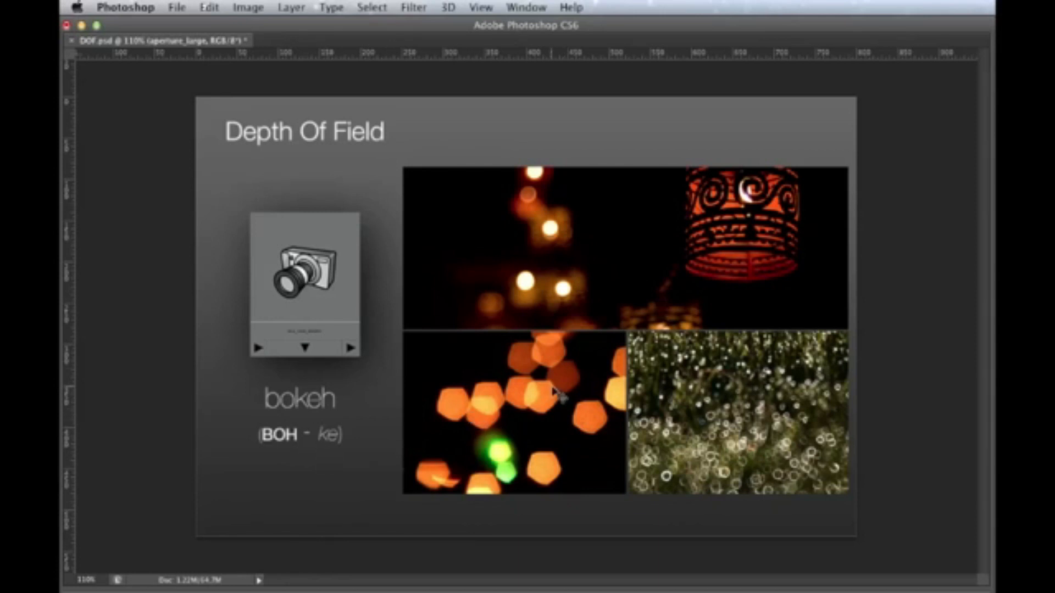
key("super+Tab")
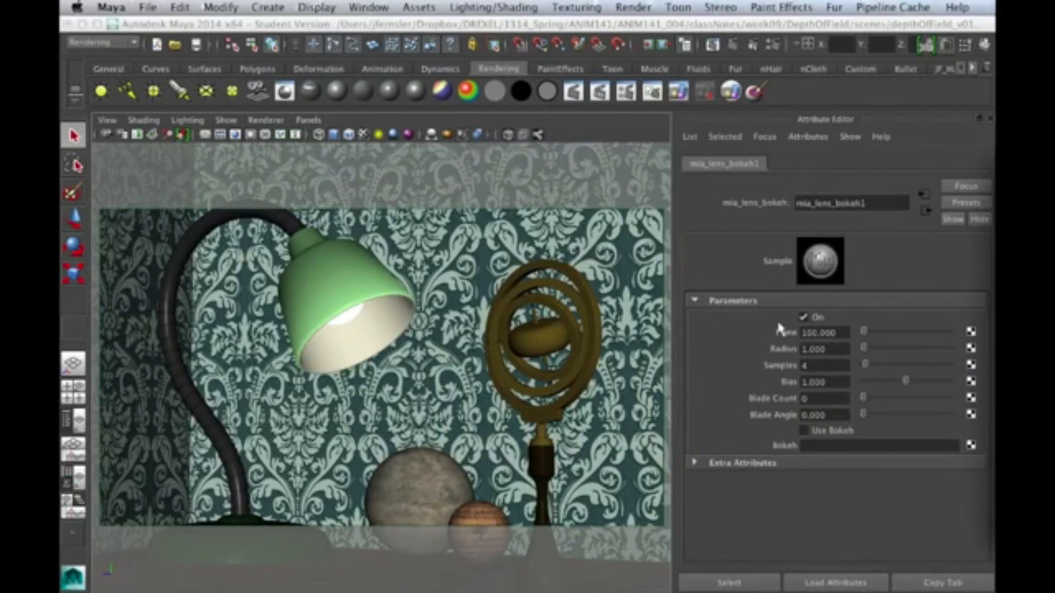
left_click(803, 318)
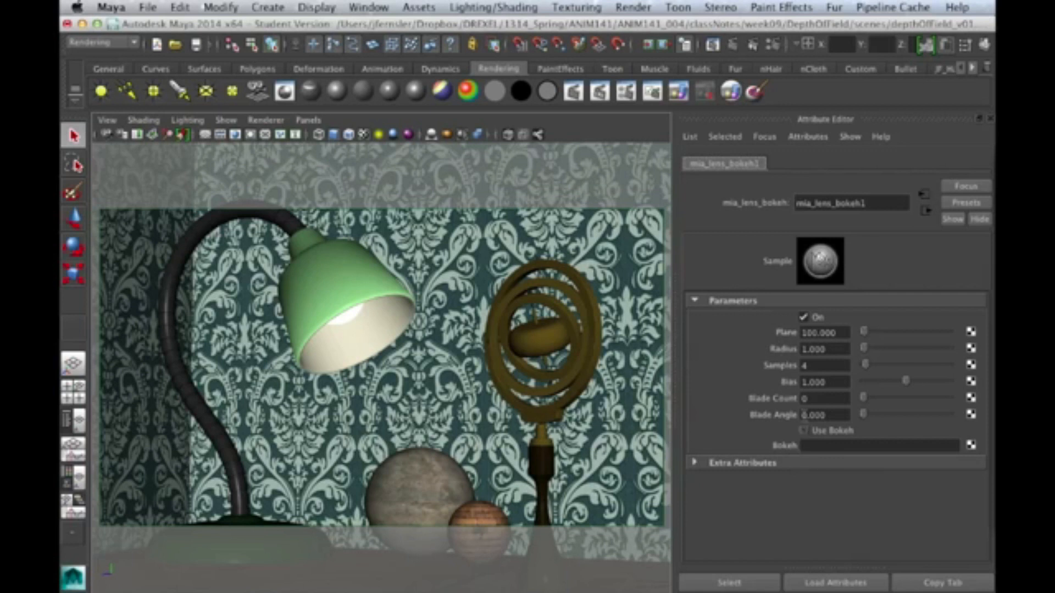
left_click(844, 333)
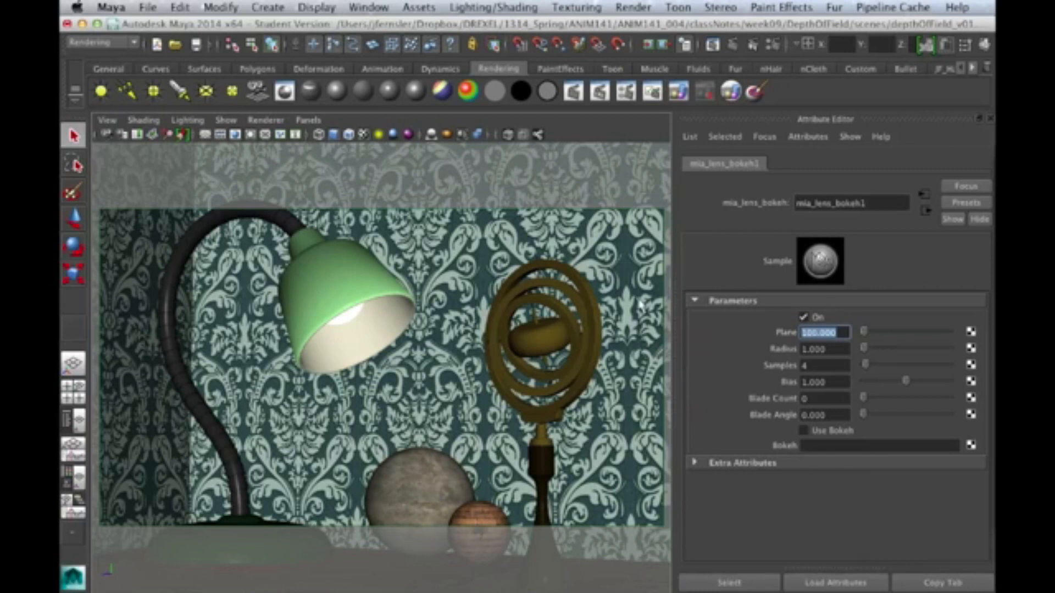
key("super+Tab")
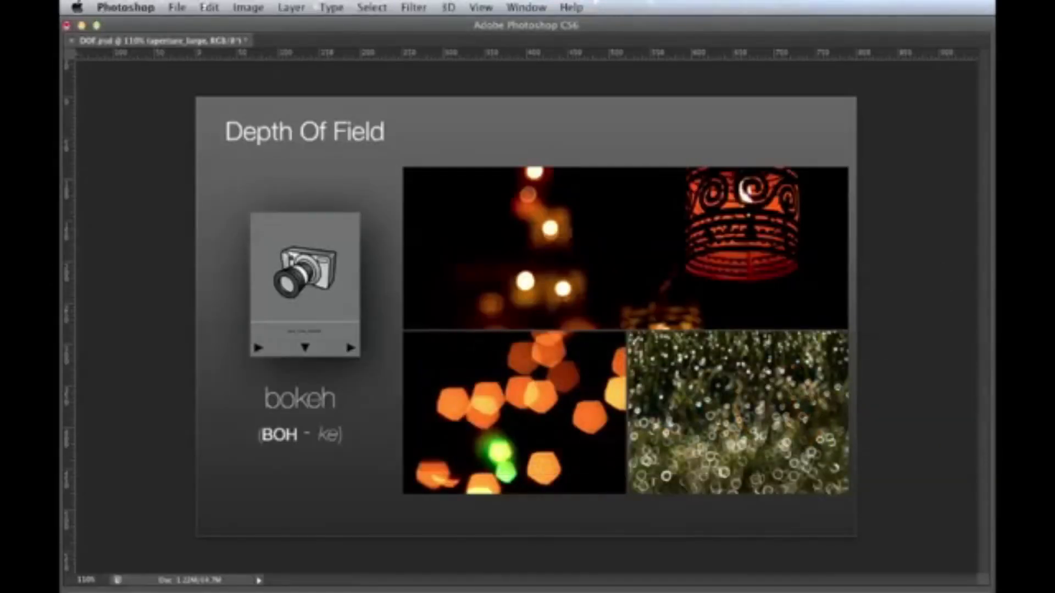
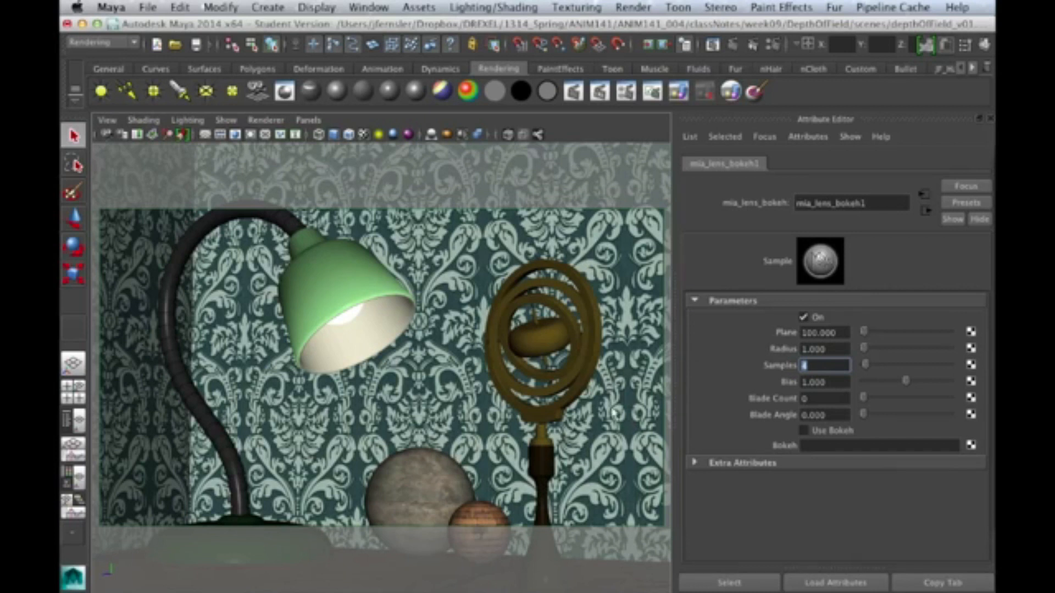
Compare the lens shader's Samples, Blade Count and Use Bokeh parameters with the bokeh highlight shapes in the Photoshop photos.
type("4")
left_click(819, 398)
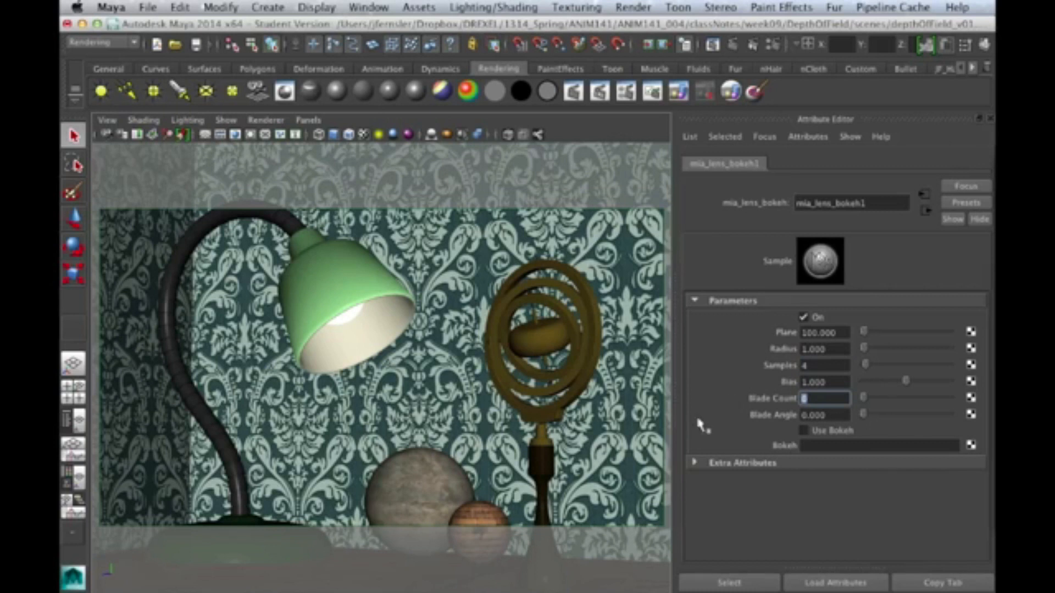
key("super+Tab")
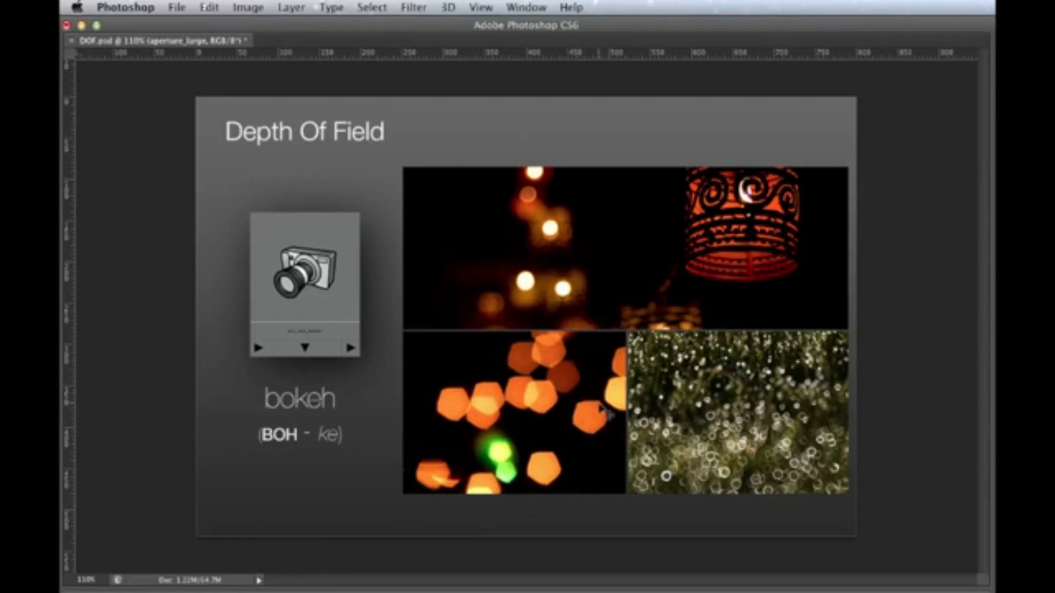
key("super+Tab")
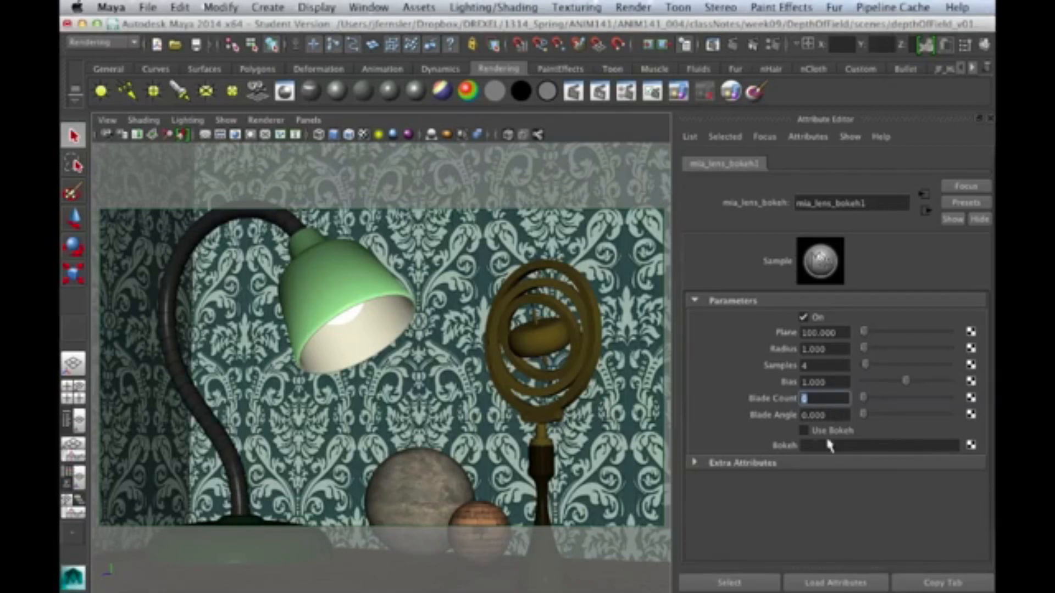
key("super+Tab")
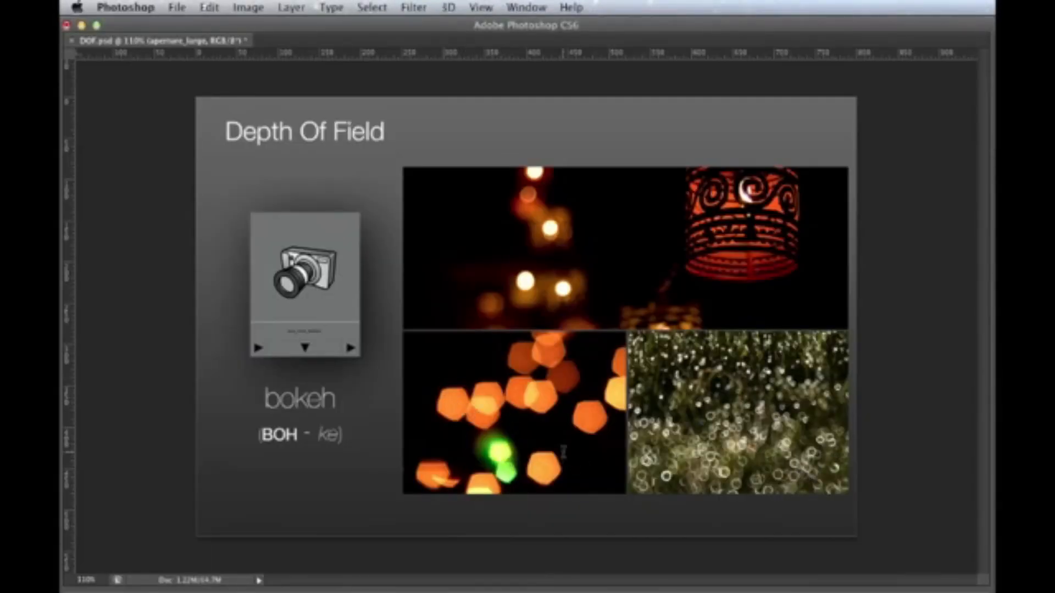
key("super+Tab")
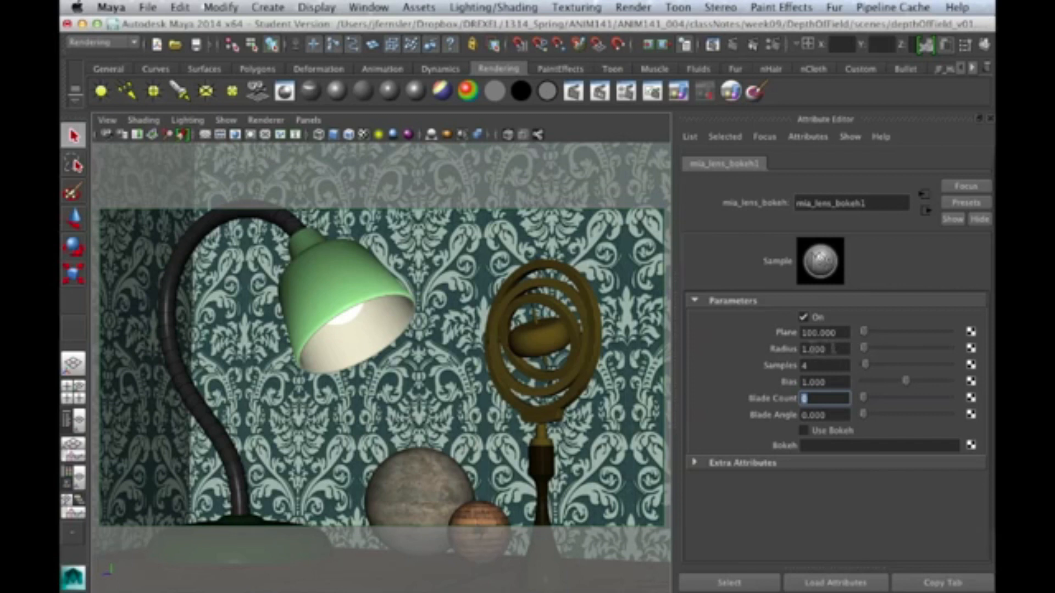
Set the bokeh lens shader's Radius to 0.1 and make its Plane value active for editing.
left_click(835, 350)
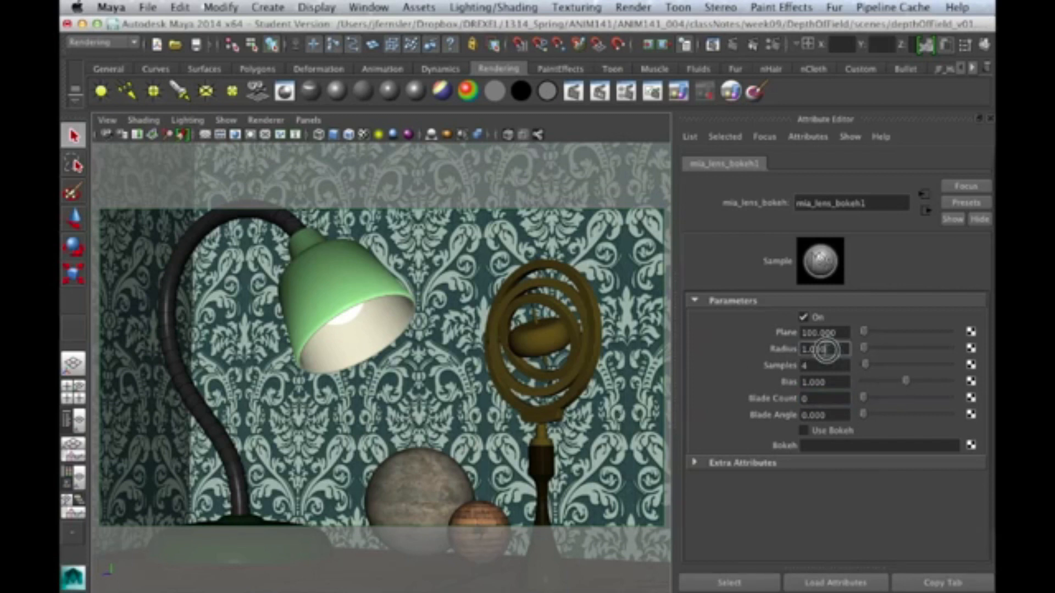
type("0.1")
key("Return")
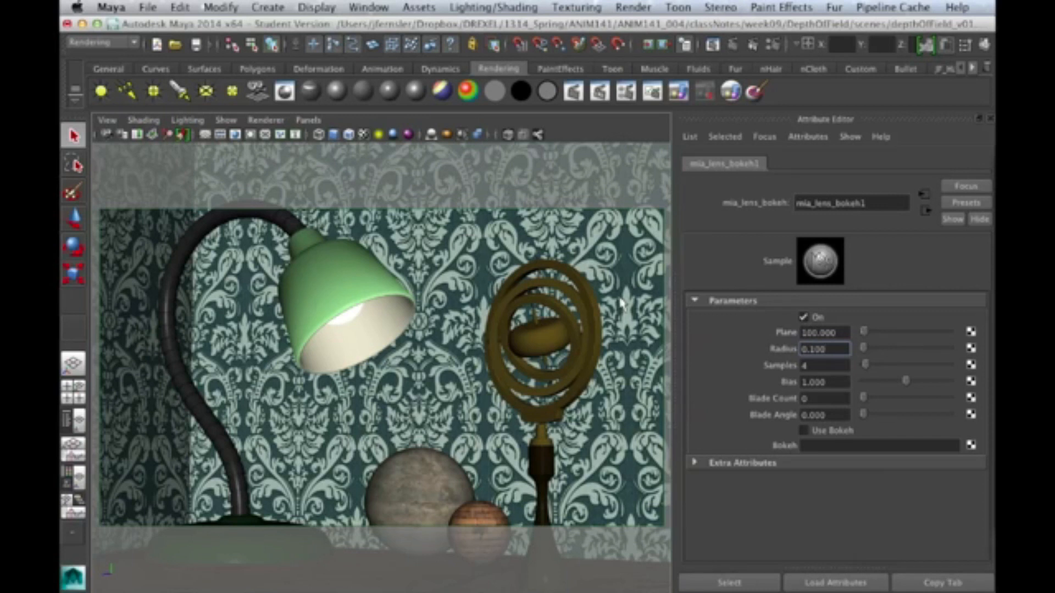
key("shift+Tab")
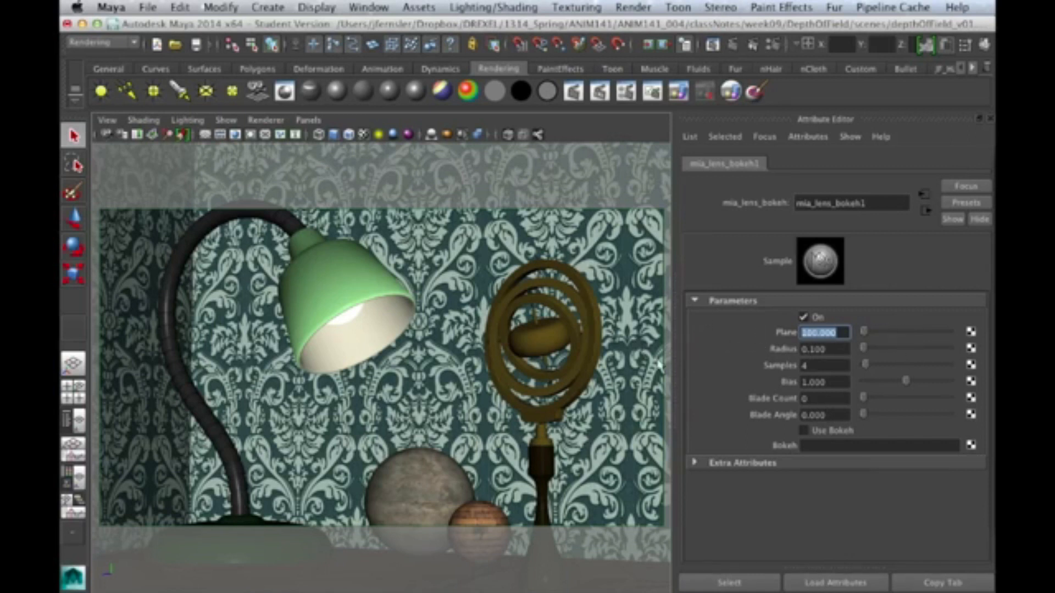
Switch to the perspective view and select the render camera, framing it together with the tabletop objects.
left_click(595, 329)
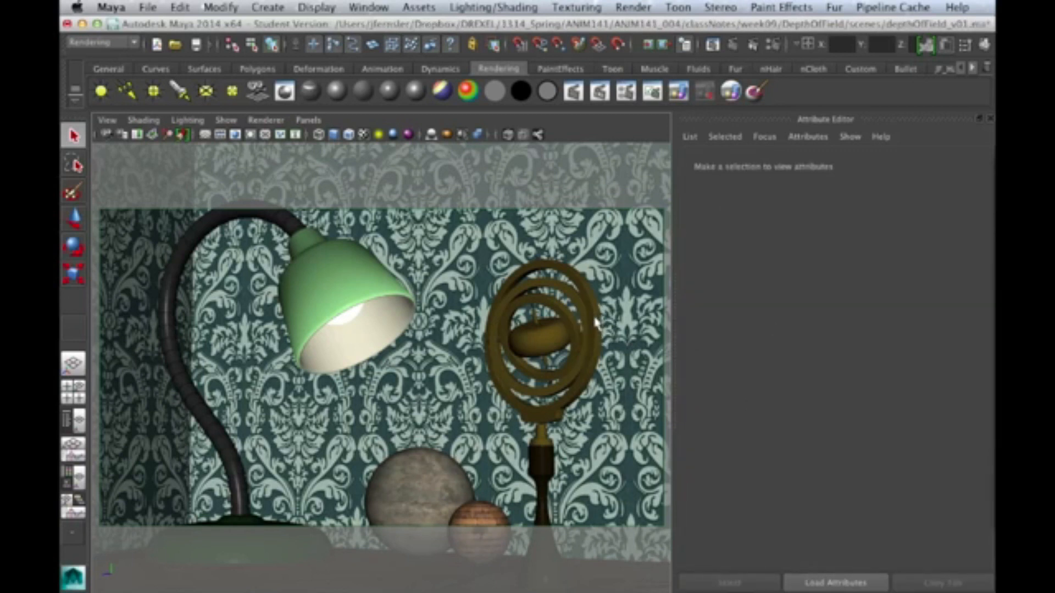
key("space")
left_click_drag(595, 313, 595, 280)
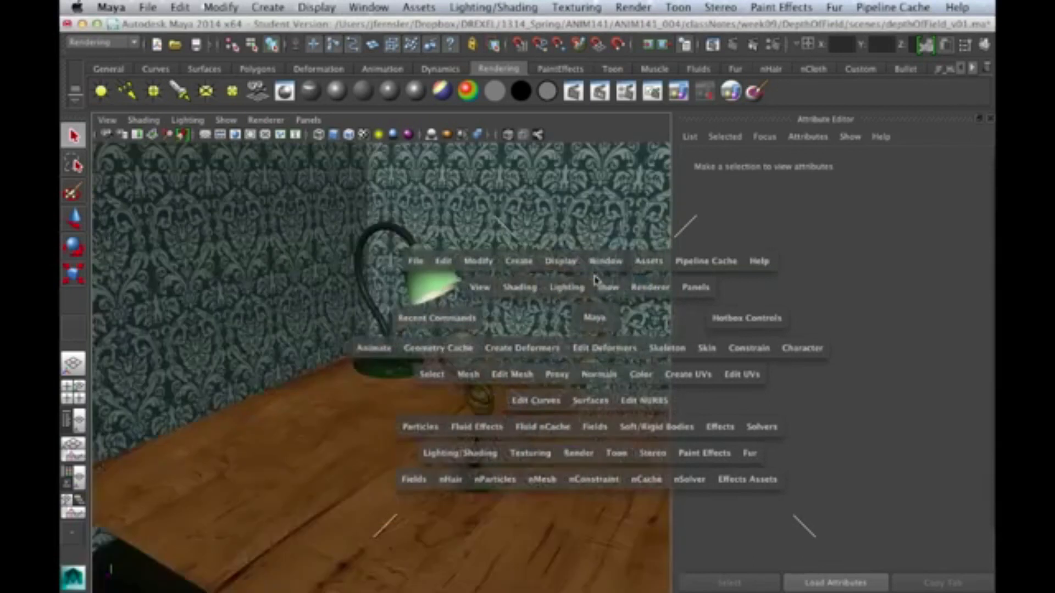
right_click_drag(423, 365, 532, 372, "alt")
left_click_drag(532, 371, 407, 353, "alt")
left_click(521, 422)
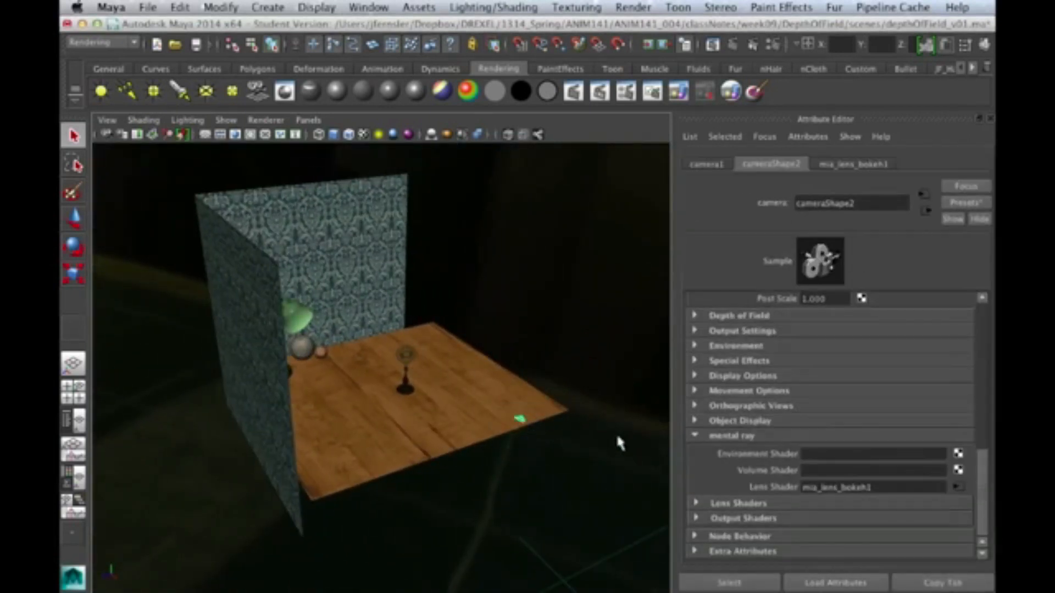
key("bracketleft")
left_click_drag(570, 428, 483, 407, "alt")
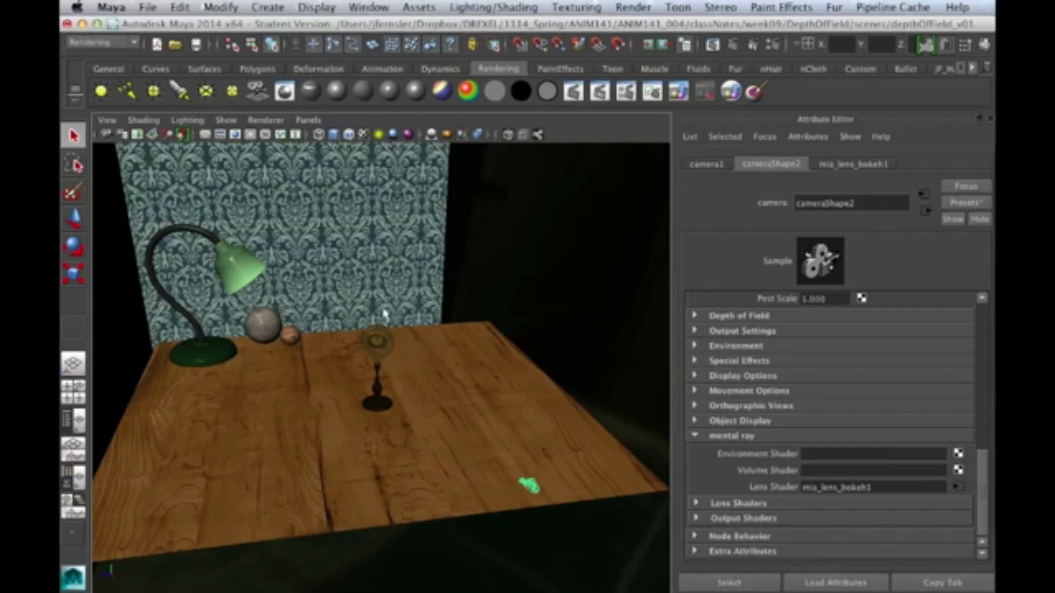
Create a distance measurement between two points on the tabletop in front of the ringed ornament, using the Distance Tool.
left_click(268, 7)
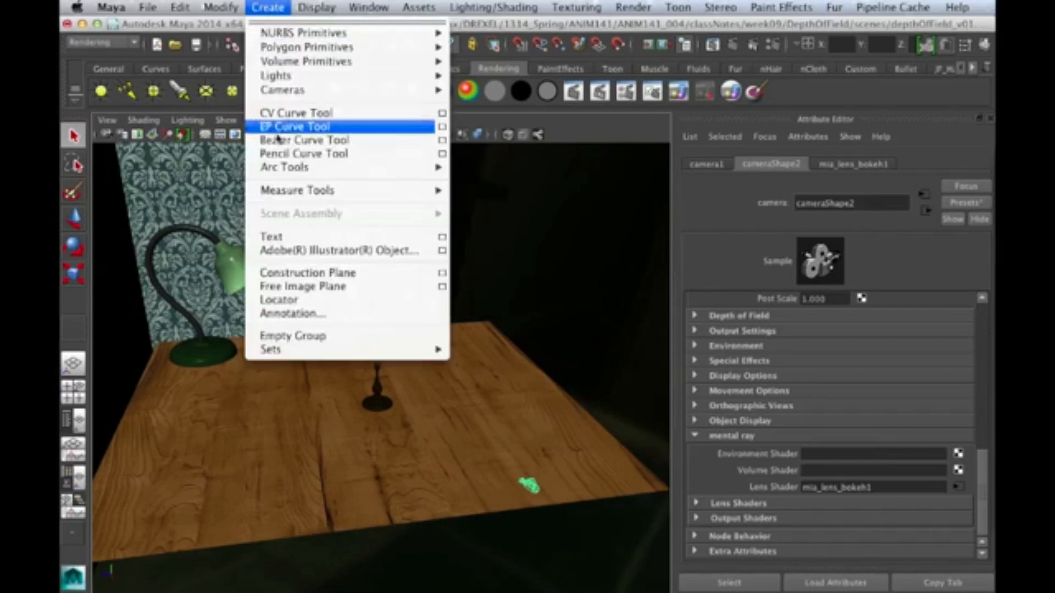
mouse_move(292, 196)
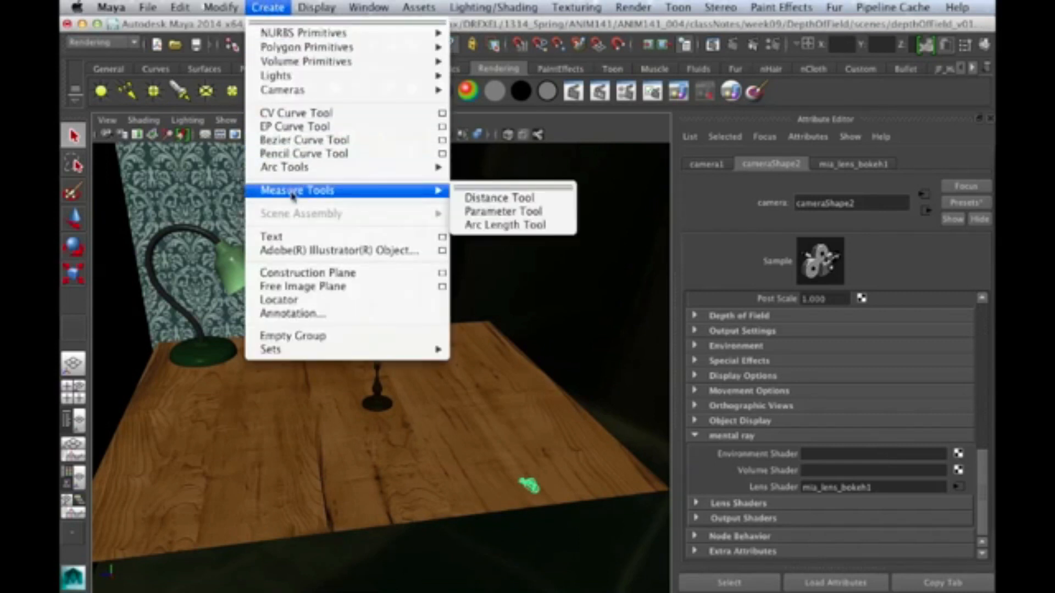
left_click(485, 203)
left_click_drag(358, 448, 460, 397, "alt")
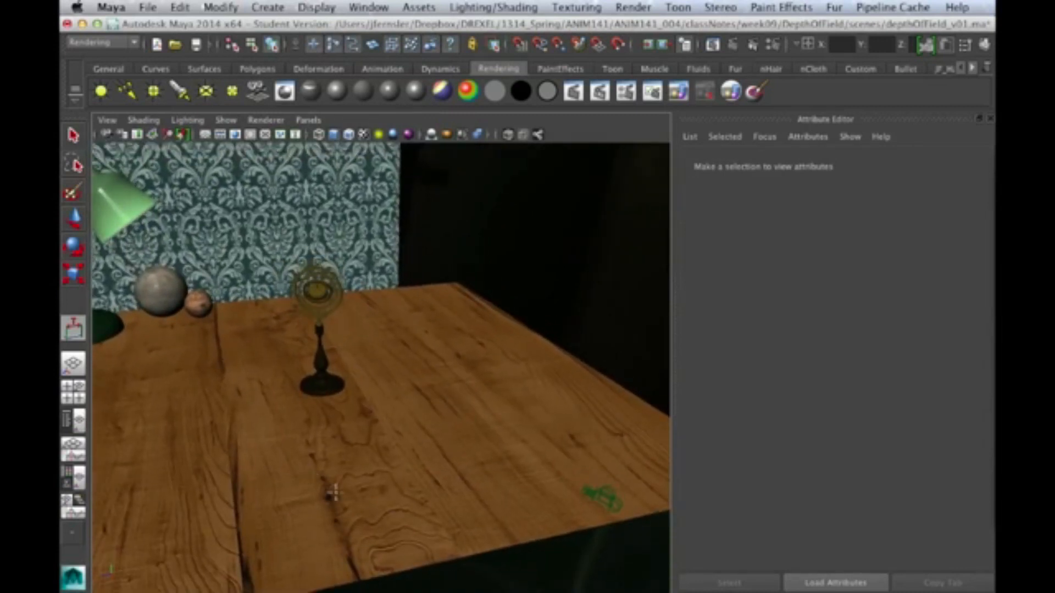
left_click(286, 464)
left_click(441, 435)
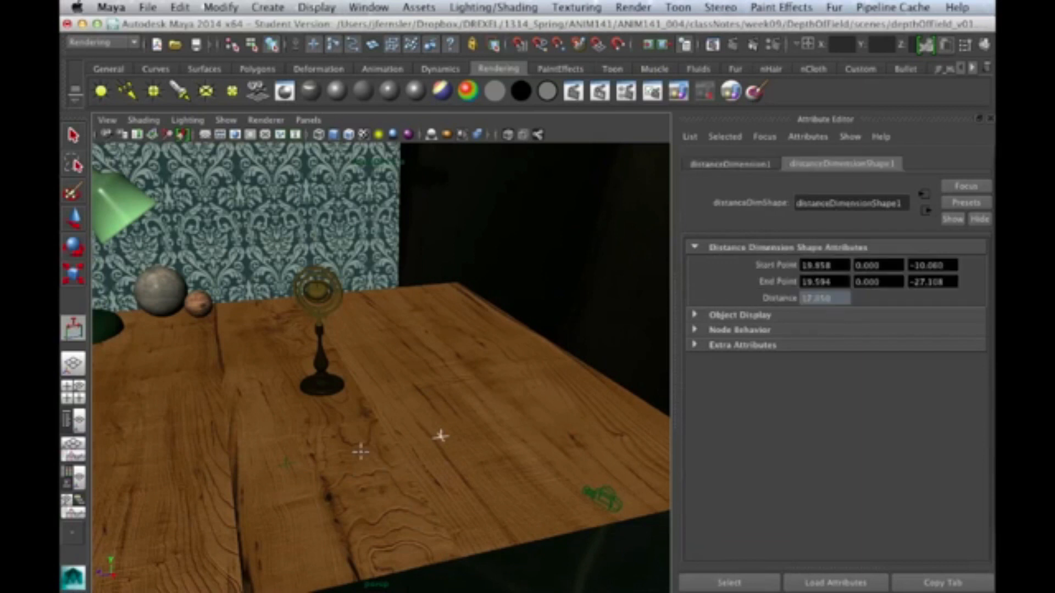
Switch the viewport renderer to Default Quality Rendering and display the scene shaded without textures.
key("4")
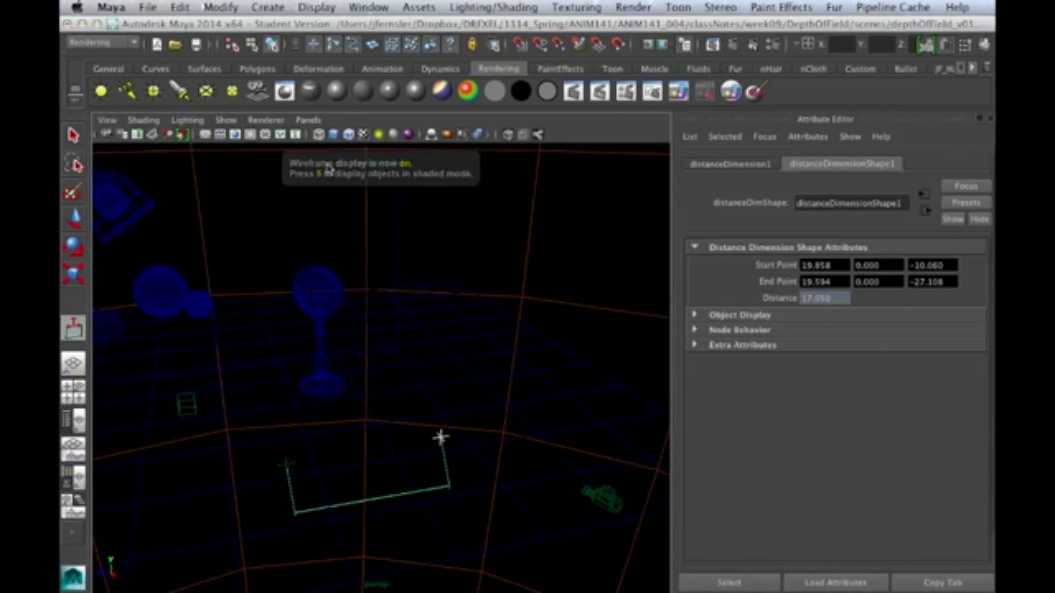
left_click(309, 121)
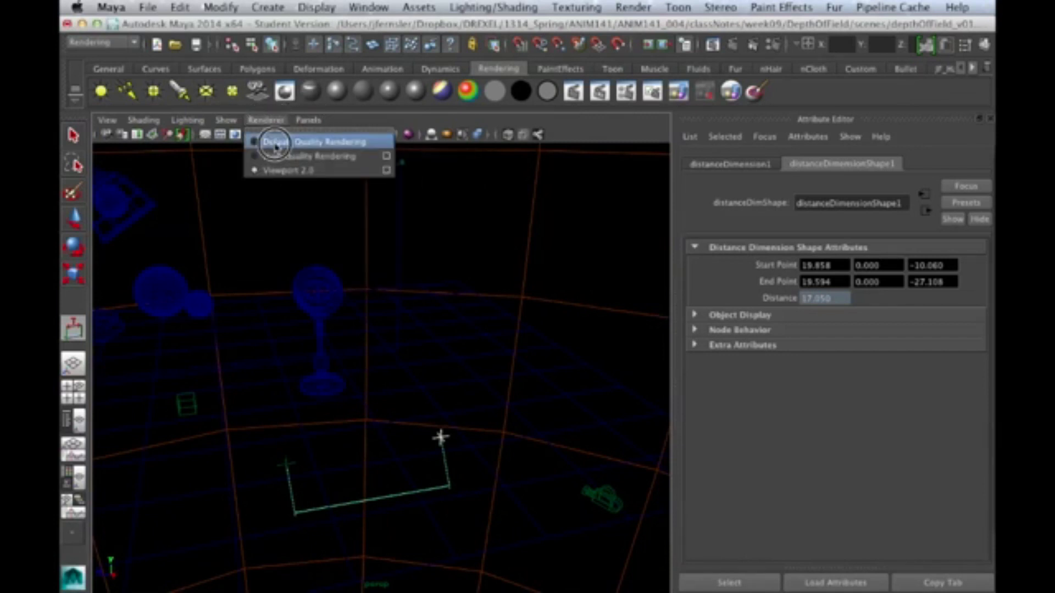
left_click(273, 137)
key("w")
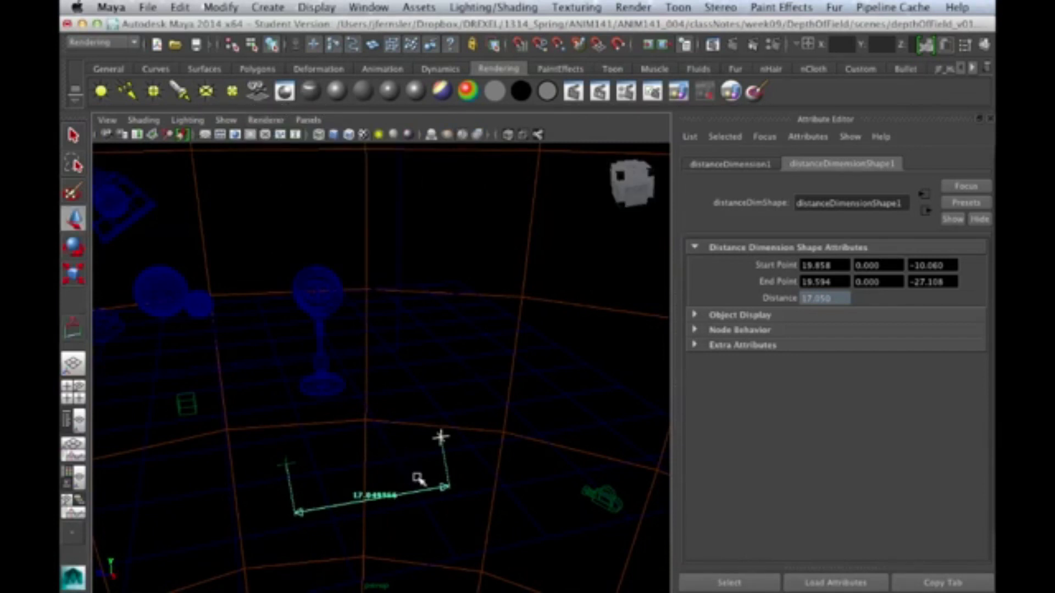
key("5")
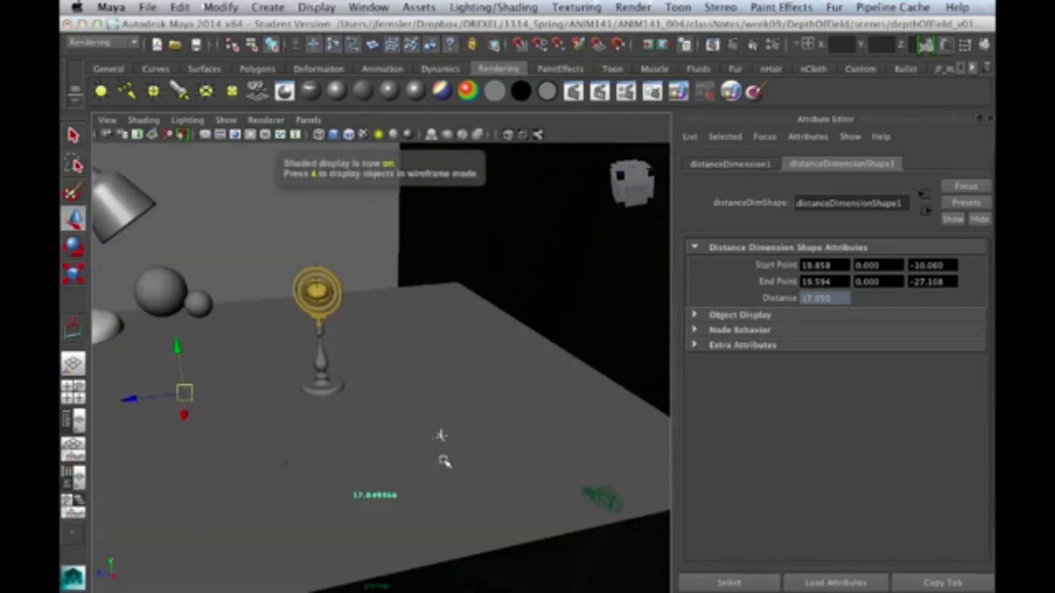
Move the measurement's end locator from the tabletop onto the render camera.
left_click(442, 435)
right_click_drag(434, 484, 506, 438, "alt")
middle_click_drag(506, 438, 433, 414, "alt")
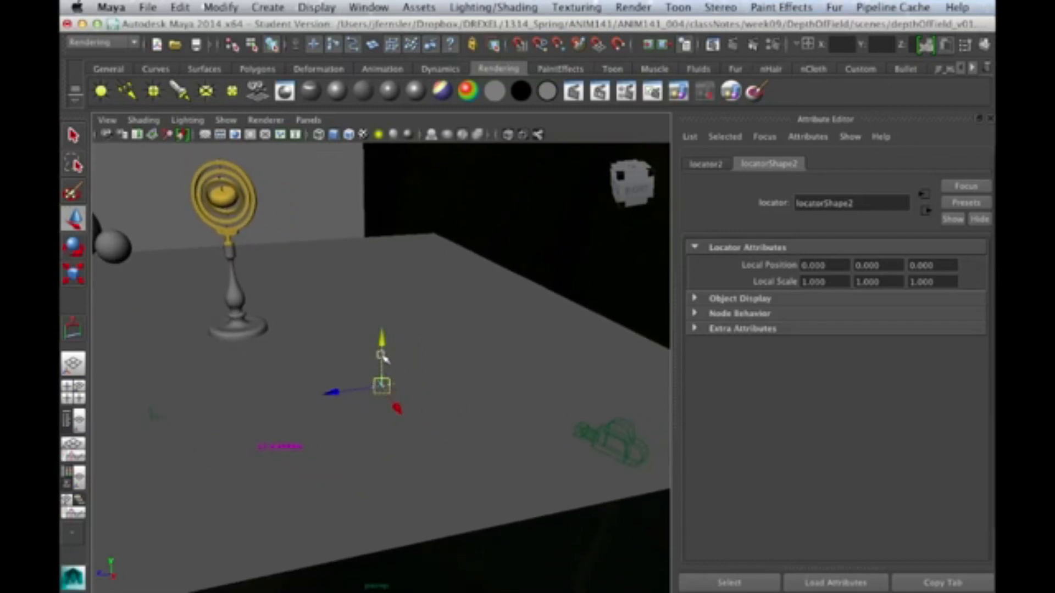
left_click_drag(381, 383, 427, 380)
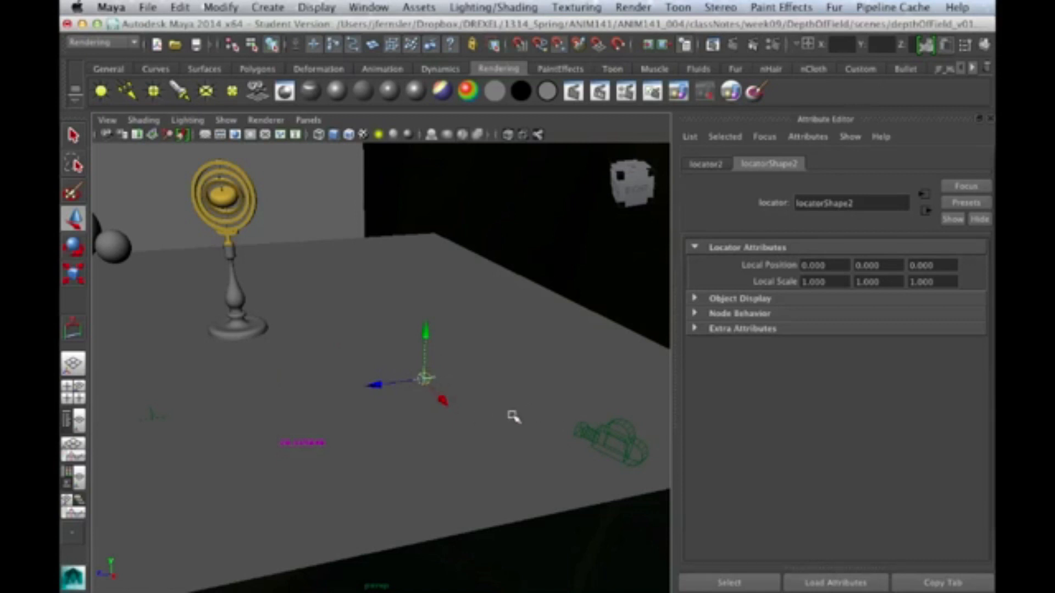
middle_click_drag(595, 435, 597, 437)
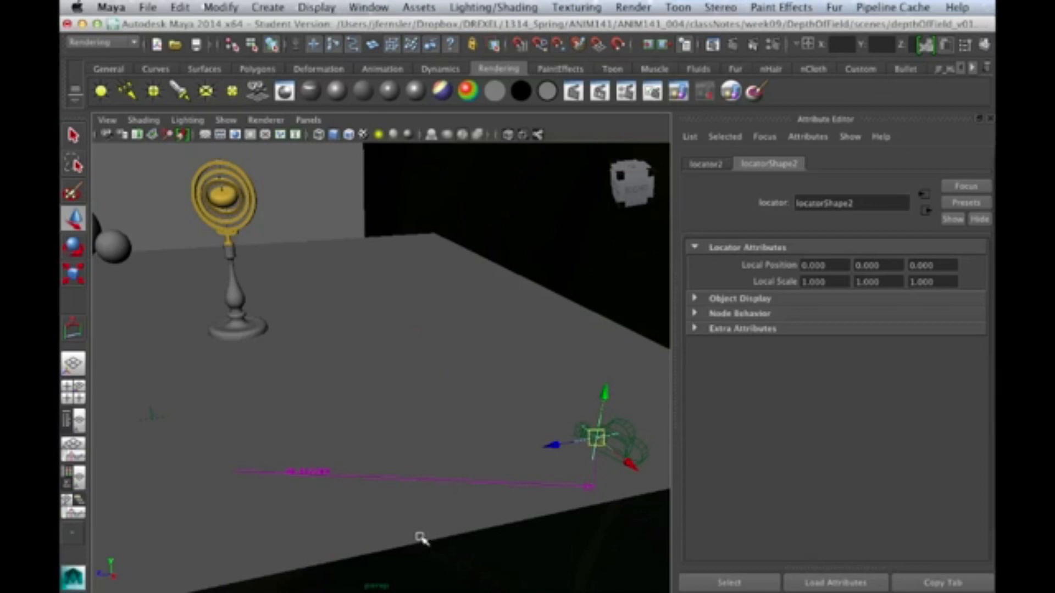
Move the measurement's start locator up to the ringed ornament, placing it at the front of its central sphere.
left_click_drag(147, 407, 317, 352)
left_click(225, 203)
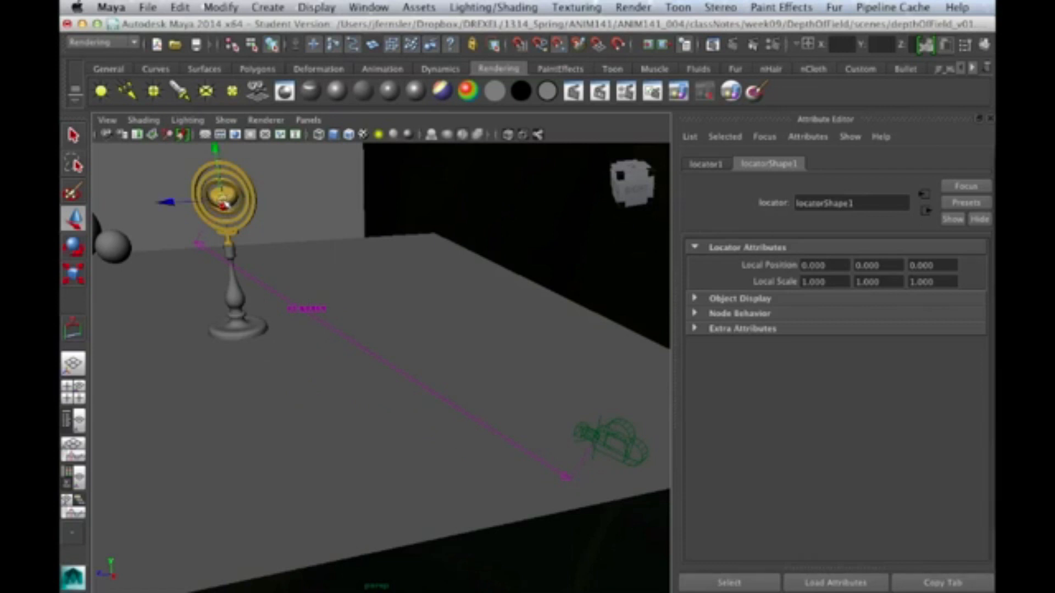
key("f")
left_click_drag(282, 240, 417, 365, "alt")
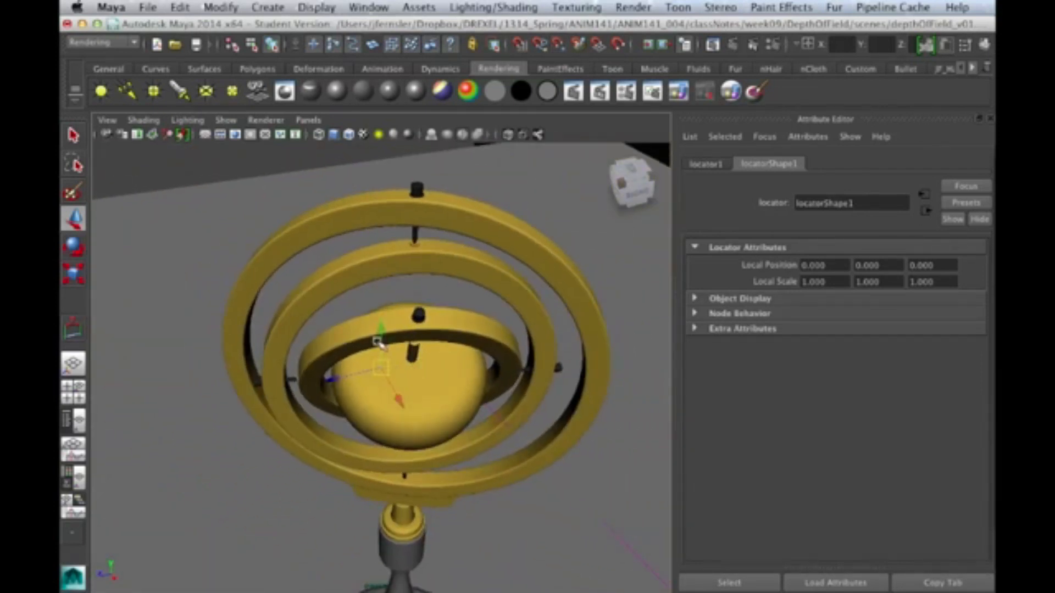
left_click(427, 431)
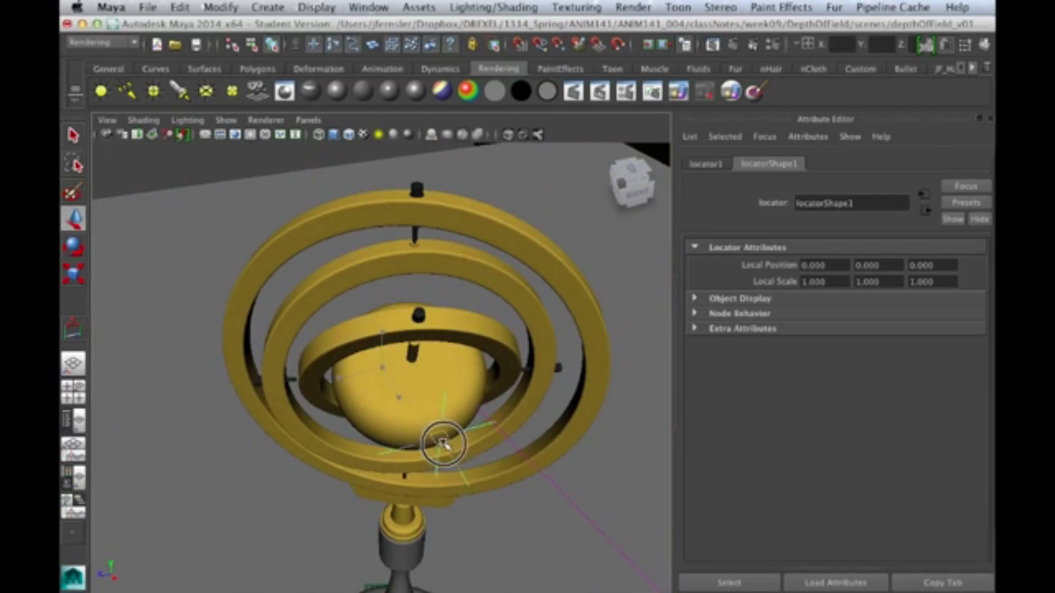
left_click(443, 439)
Select the render camera and set its mia_lens_bokeh1 lens shader's Plane to 39.820.
left_click_drag(443, 439, 473, 428, "alt")
right_click_drag(472, 429, 440, 409, "alt")
mouse_move(440, 409)
left_mouse_down("alt")
mouse_move(438, 401)
mouse_move(530, 405)
mouse_move(483, 386)
mouse_move(536, 381)
mouse_move(424, 420)
left_mouse_up("alt")
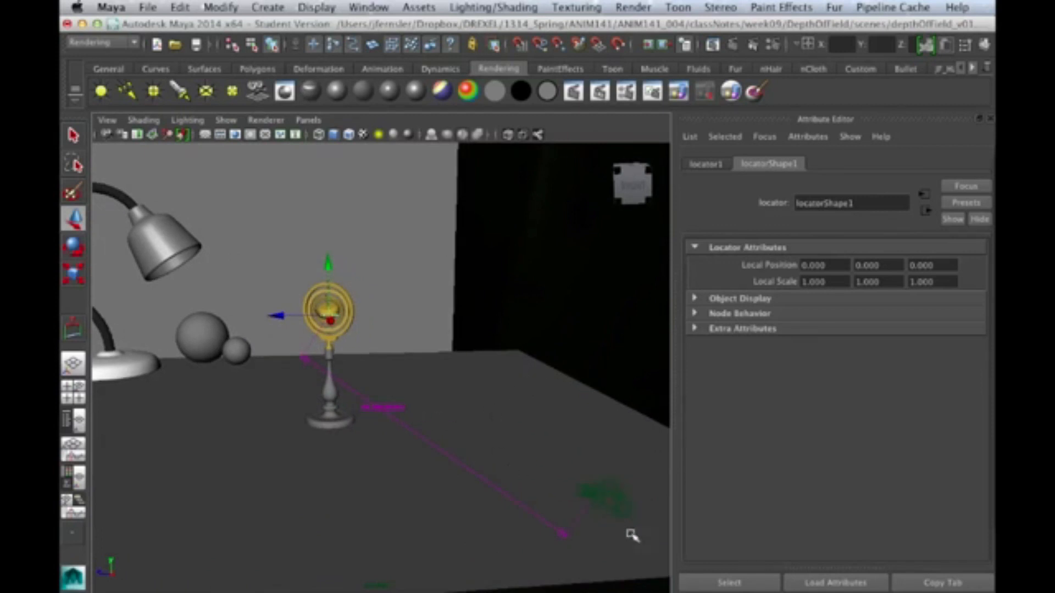
left_click(611, 487)
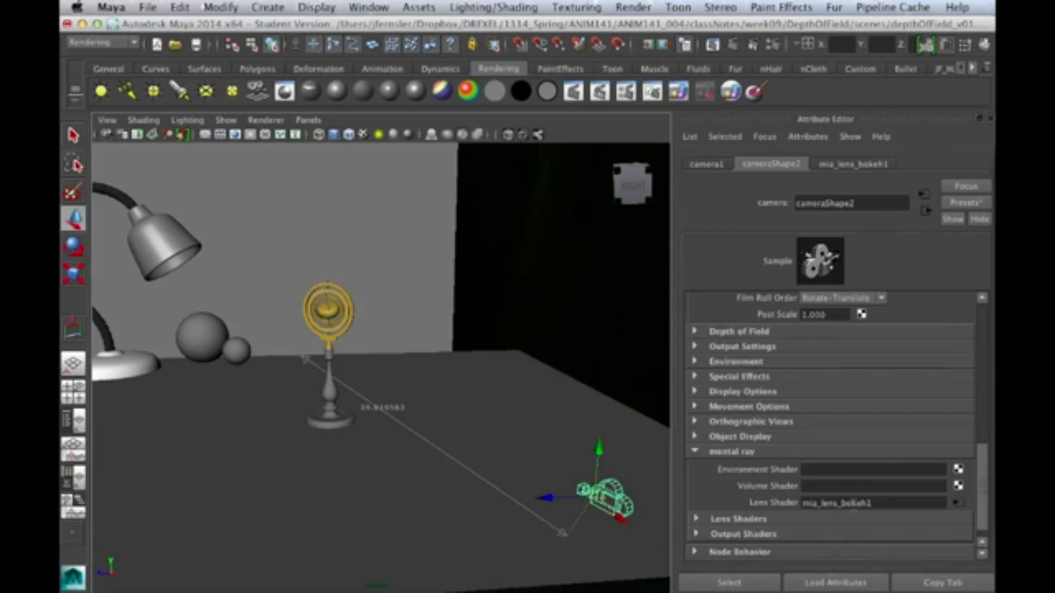
left_click(955, 503)
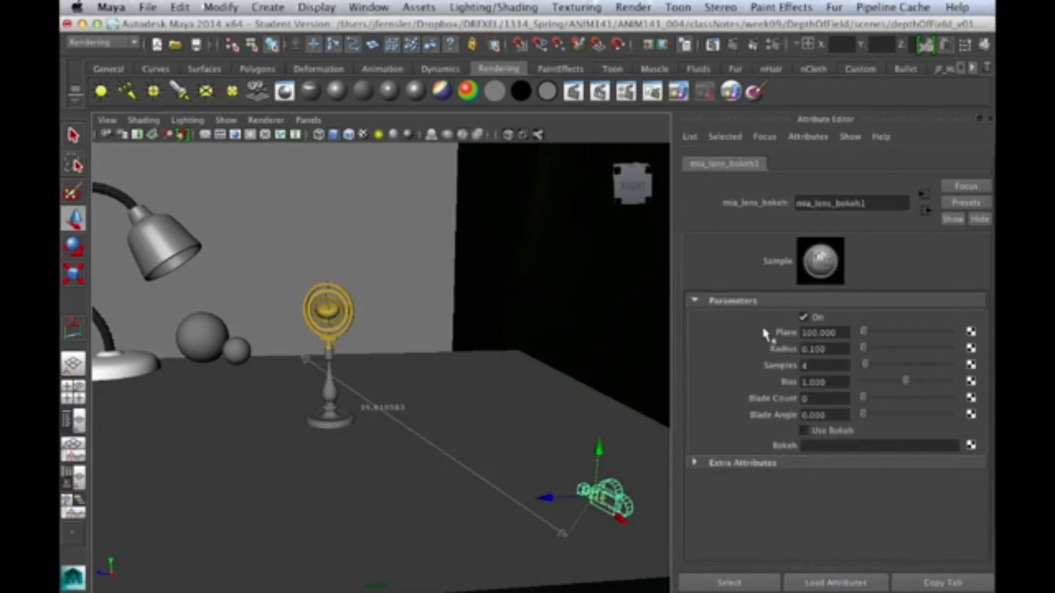
double_click(824, 332)
type("39.820")
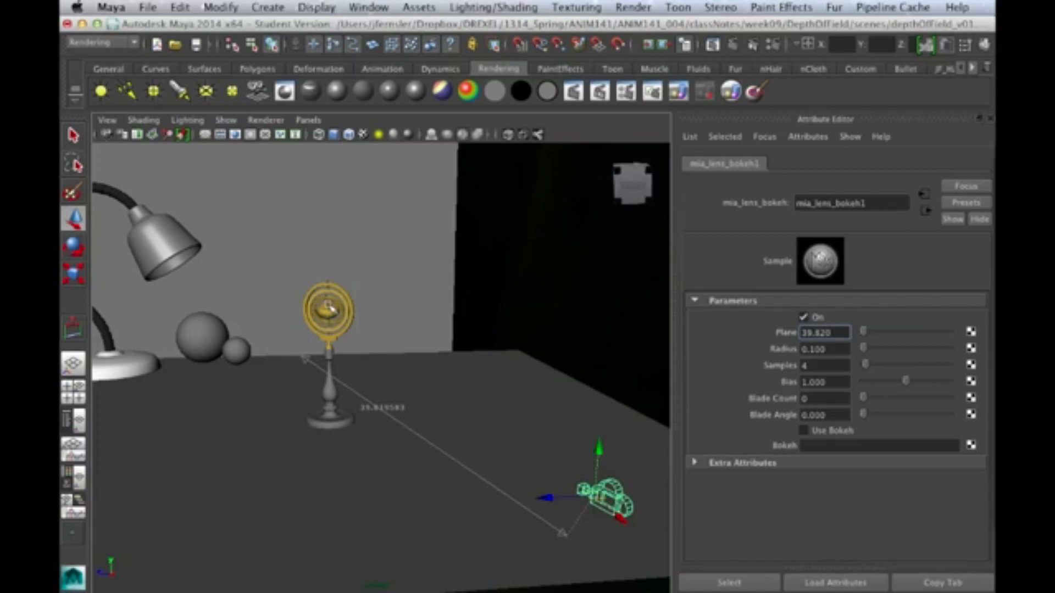
Compare the distance dimension's Distance attribute with the Plane parameter of the camera's bokeh lens shader.
left_click(346, 313)
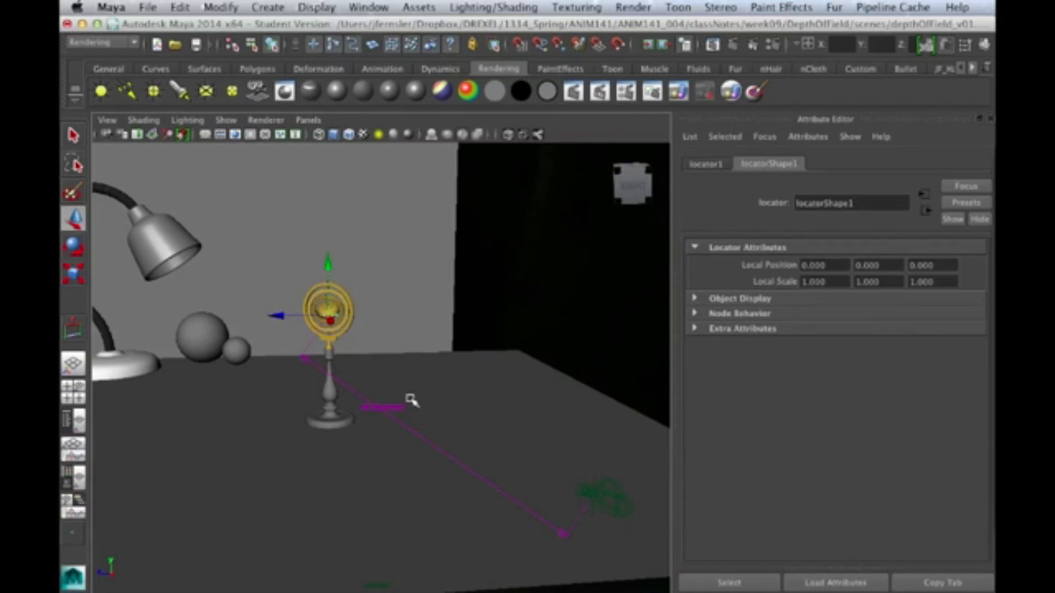
left_click_drag(438, 379, 447, 390, "alt")
right_click_drag(459, 377, 431, 360, "alt")
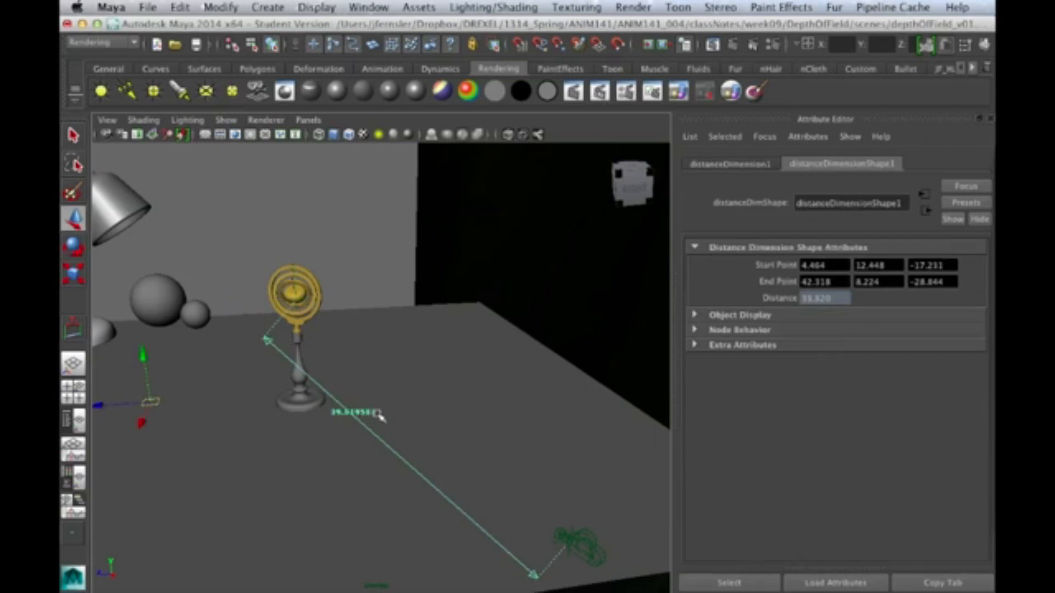
left_click(599, 545)
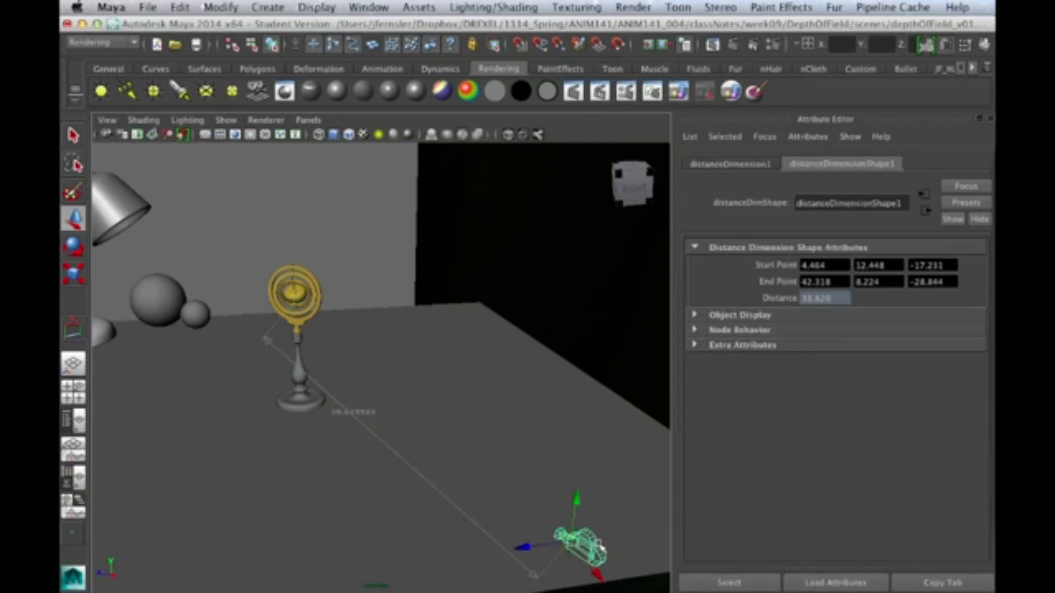
left_click(843, 165)
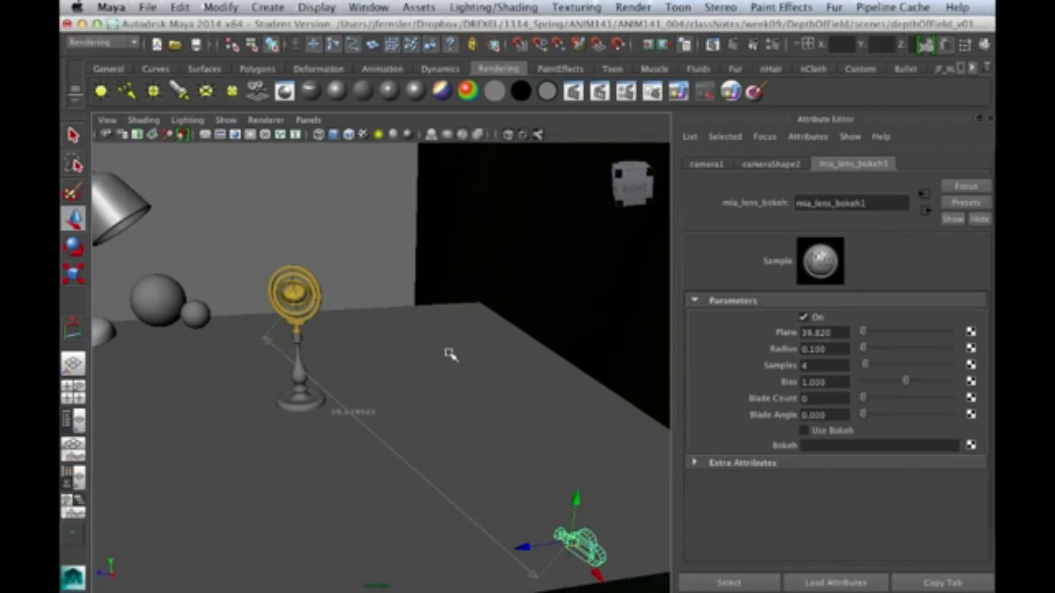
left_click(361, 411)
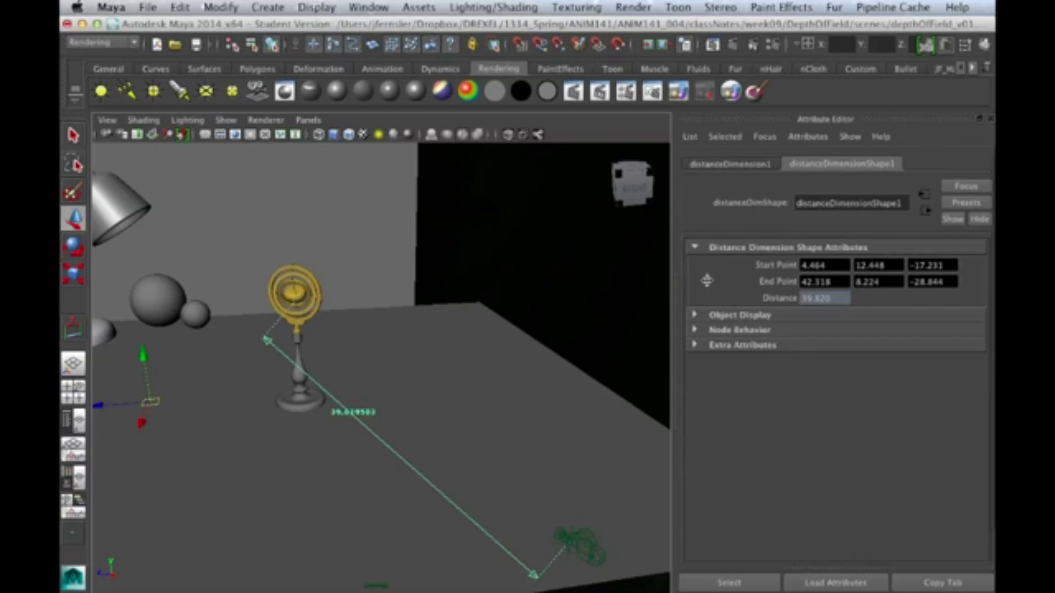
left_click(583, 545)
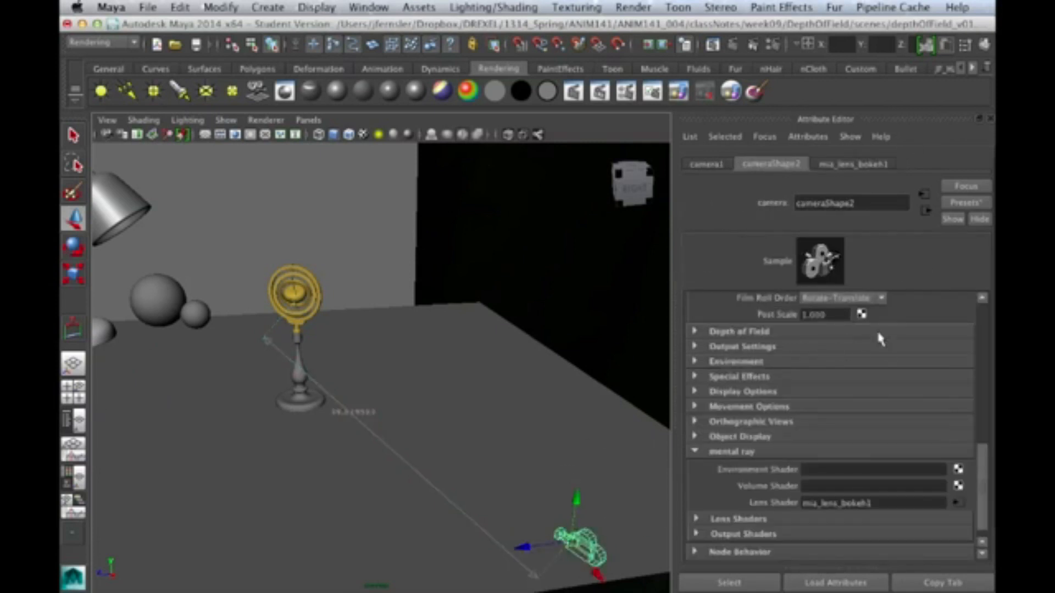
left_click(876, 164)
double_click(838, 333)
left_click(373, 417)
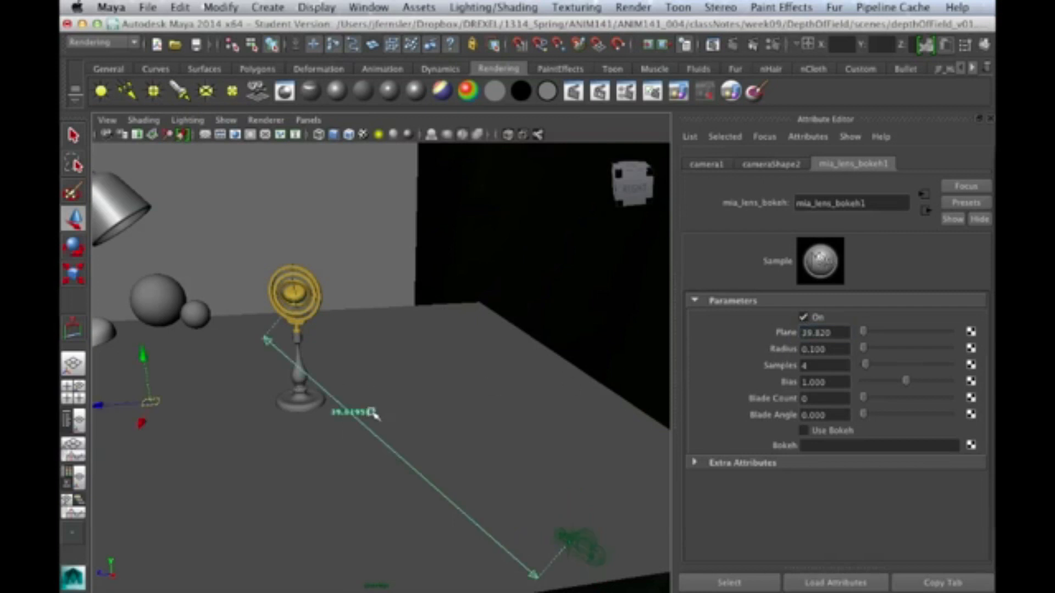
mouse_move(437, 403)
left_mouse_down("alt")
mouse_move(447, 393)
mouse_move(431, 396)
left_mouse_up("alt")
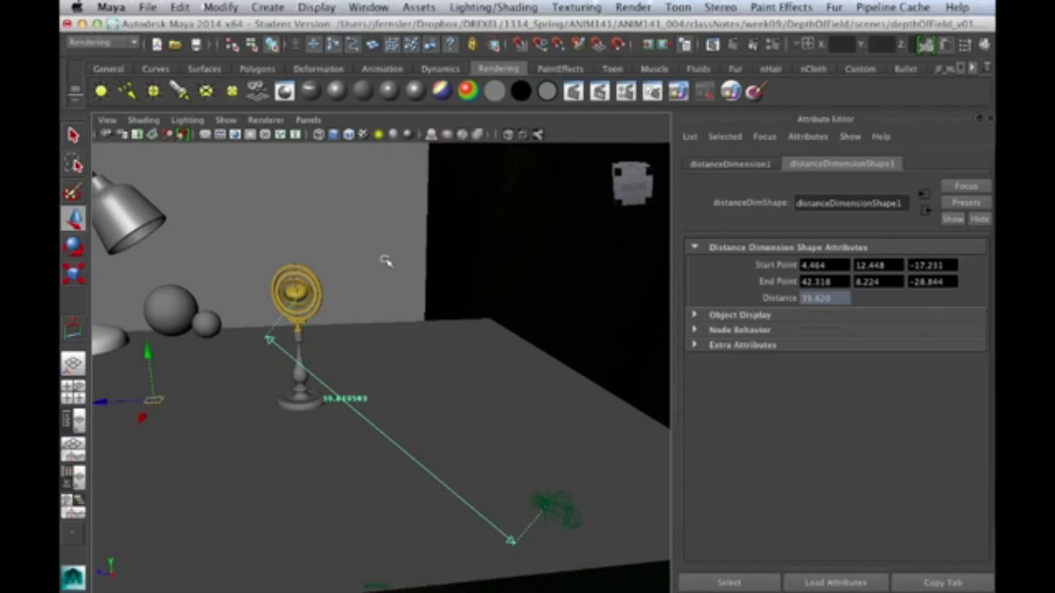
Open the Connection Editor for the distance dimension and look through its output attributes.
left_click(348, 5)
mouse_move(316, 6)
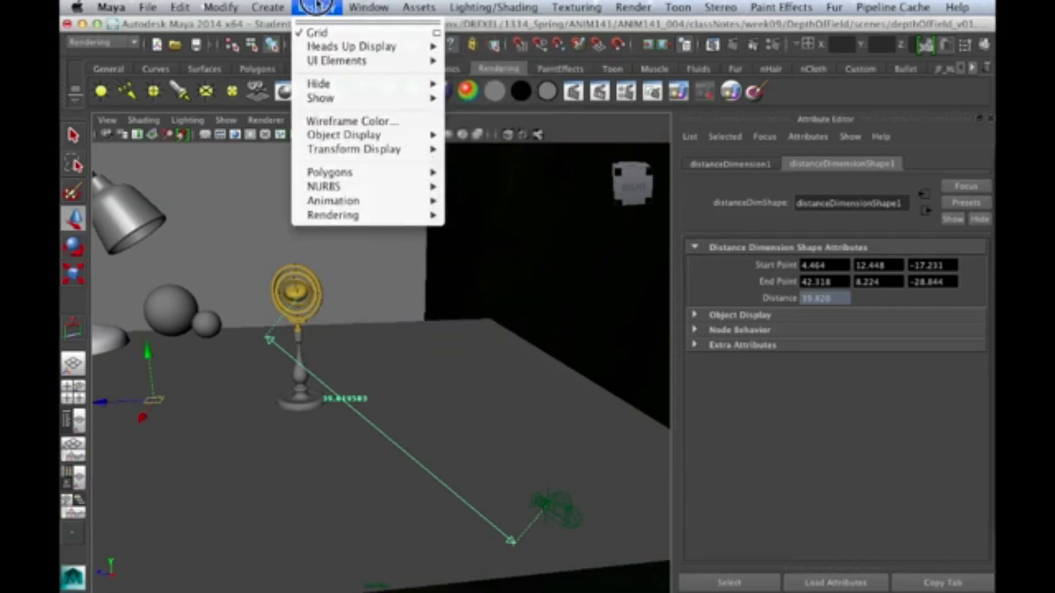
mouse_move(367, 7)
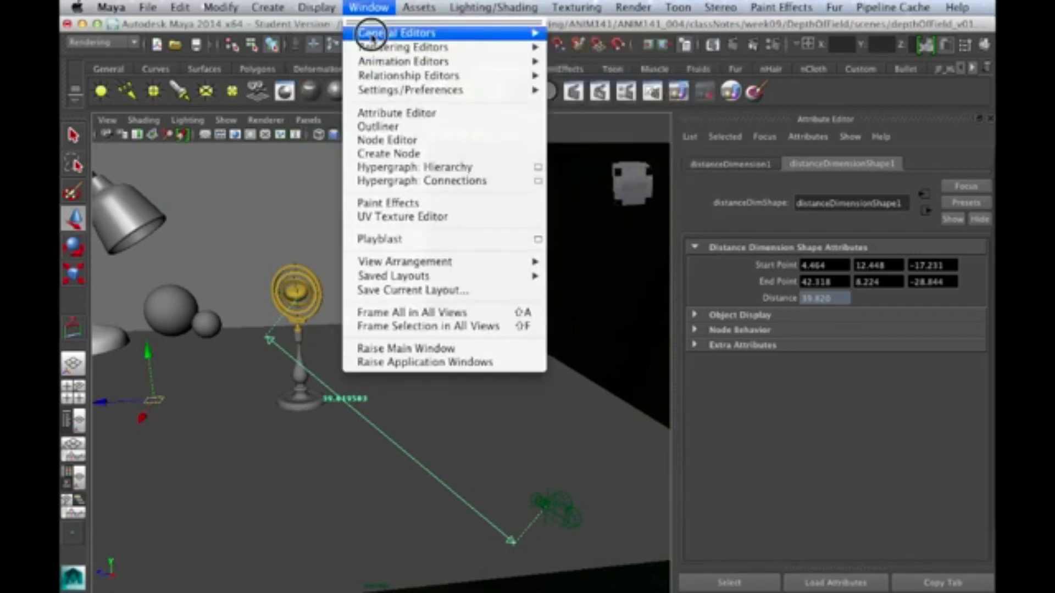
mouse_move(371, 34)
left_click(609, 69)
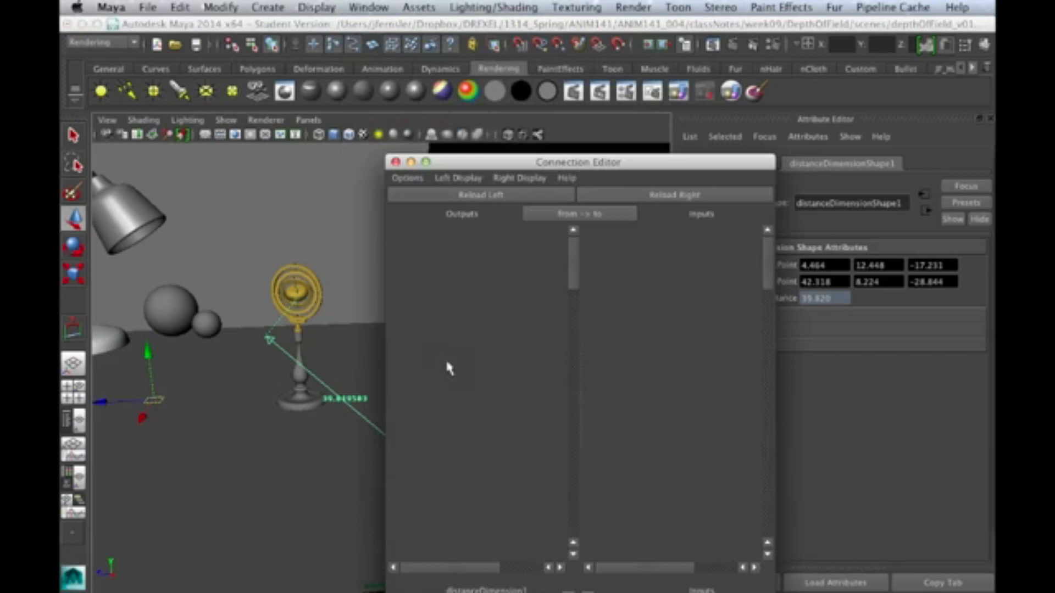
left_click_drag(561, 162, 443, 95)
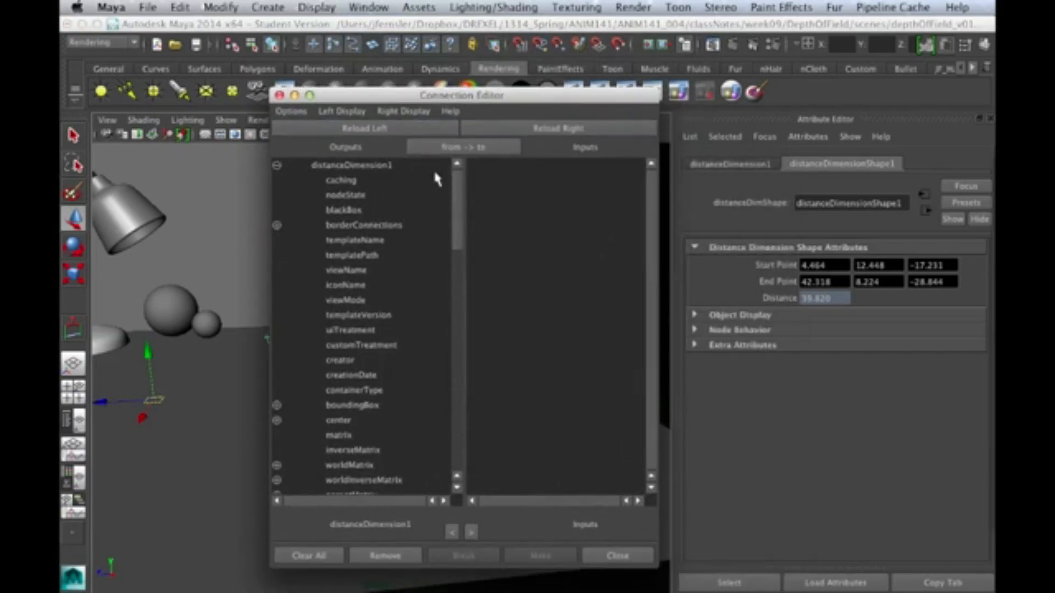
left_click_drag(454, 190, 496, 287)
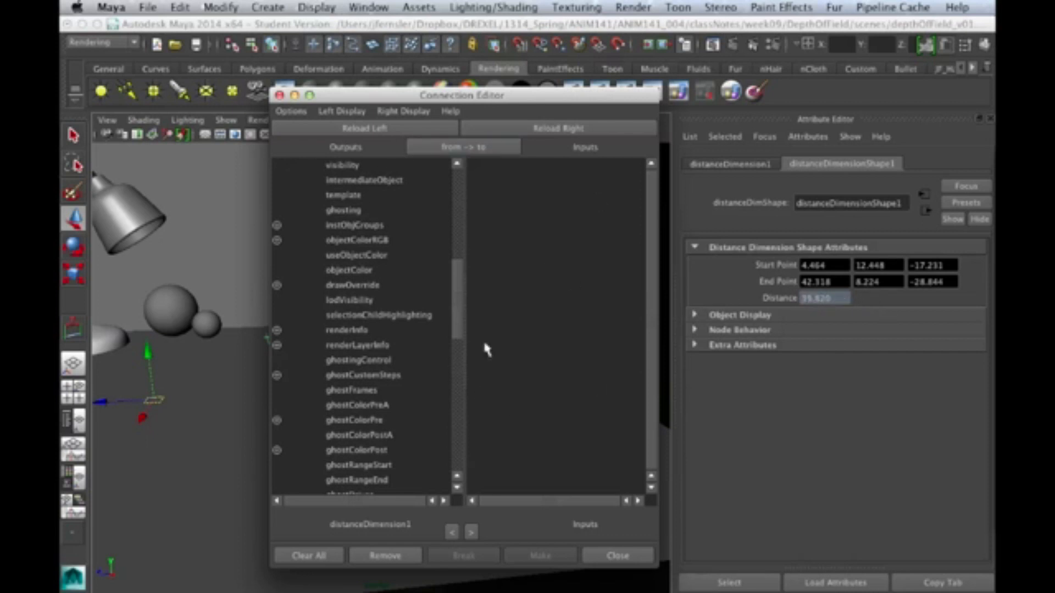
Show the distance dimension's shape node attributes and place the Connection Editor beside them.
left_click_drag(430, 98, 266, 470)
left_click(350, 400)
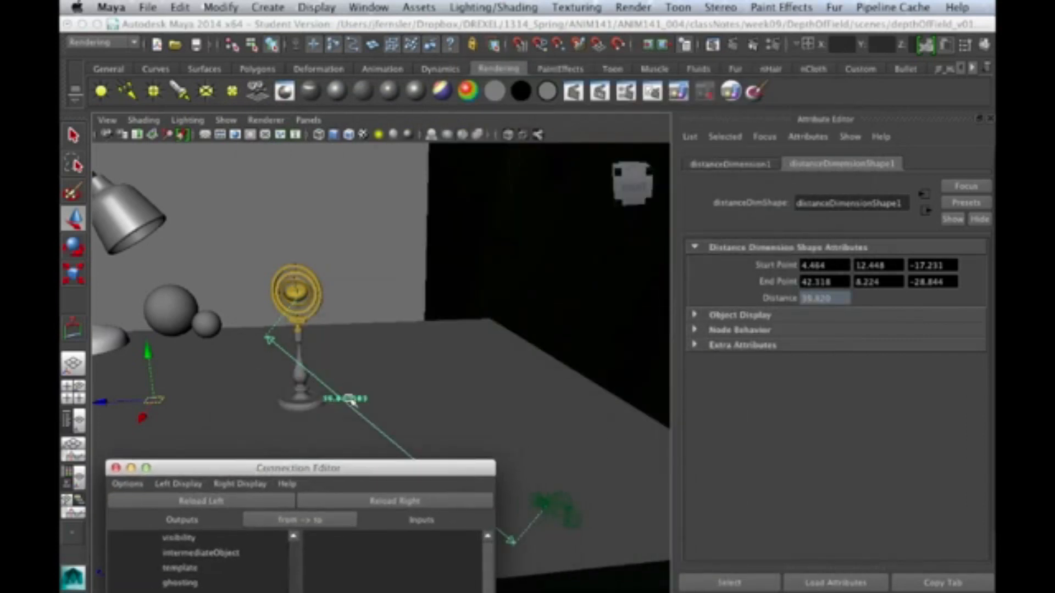
left_click(735, 164)
left_click(843, 164)
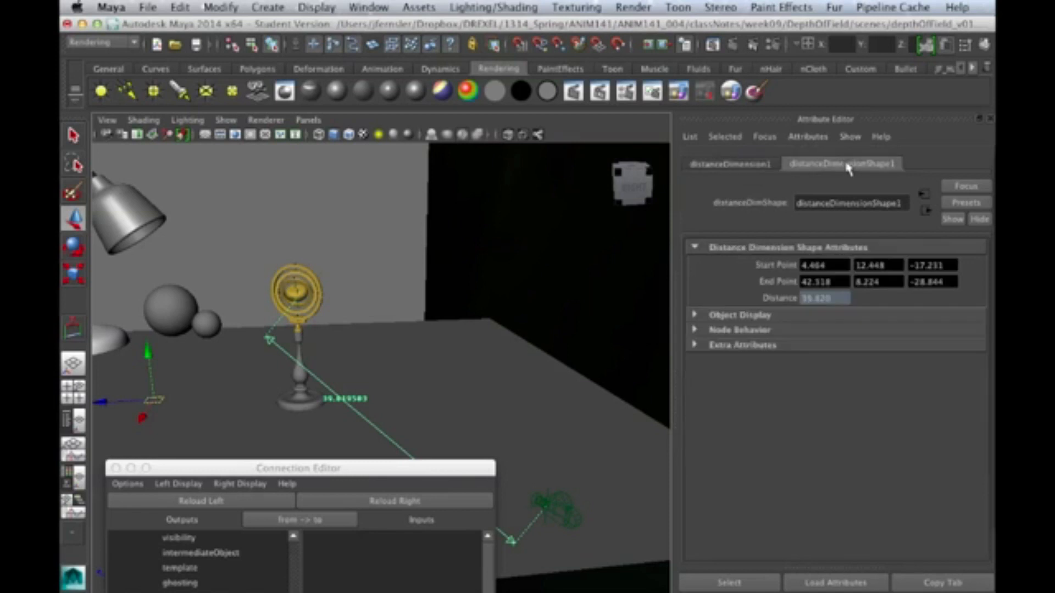
left_click_drag(414, 477, 608, 92)
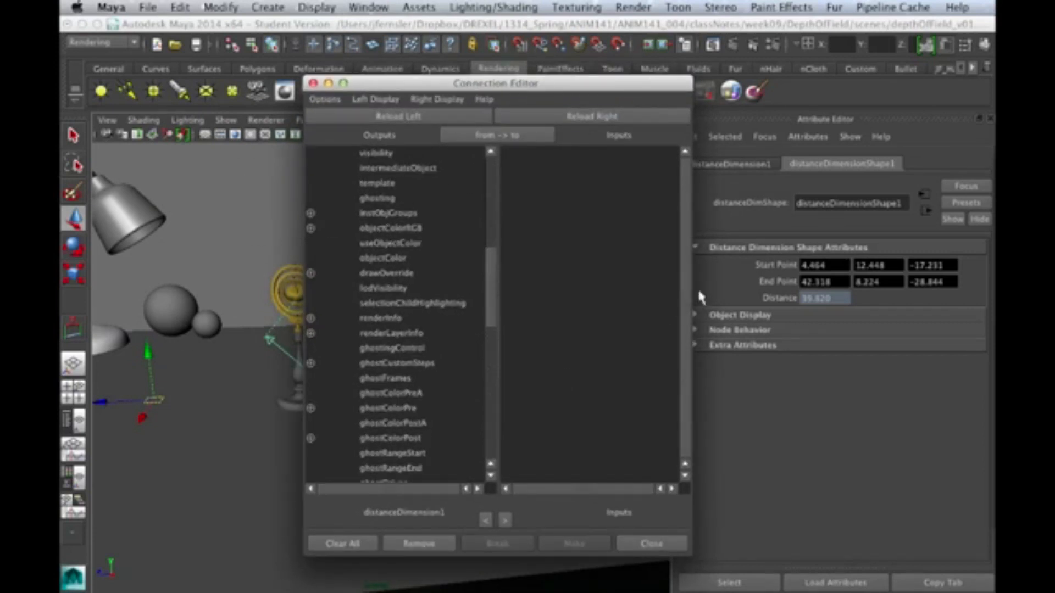
left_click_drag(648, 84, 596, 87)
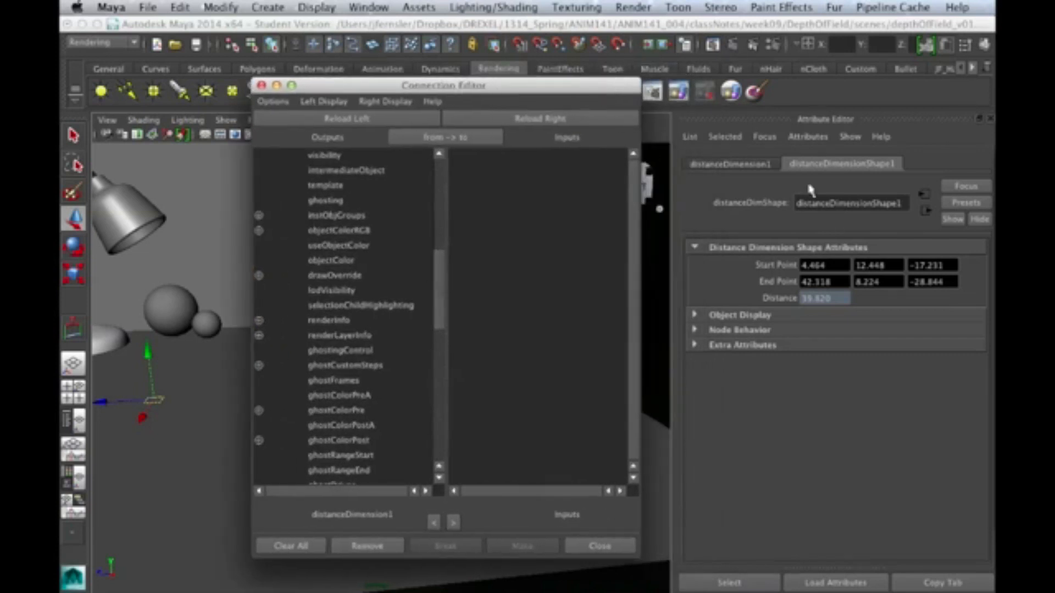
Load distanceDimensionShape1 as the Connection Editor's output node and bring its distance attribute into view.
left_click(738, 584)
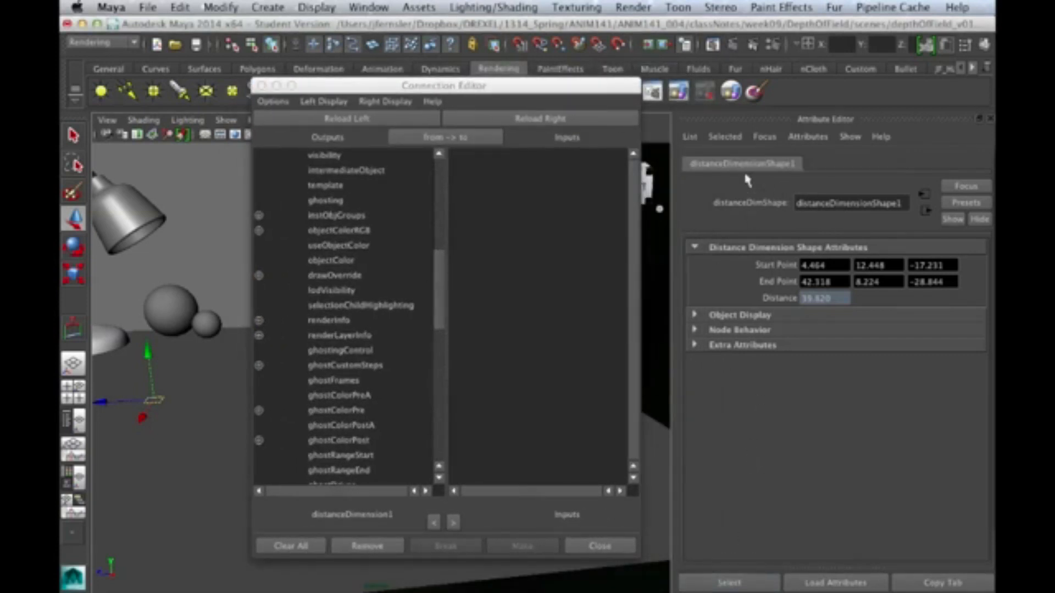
left_click(341, 120)
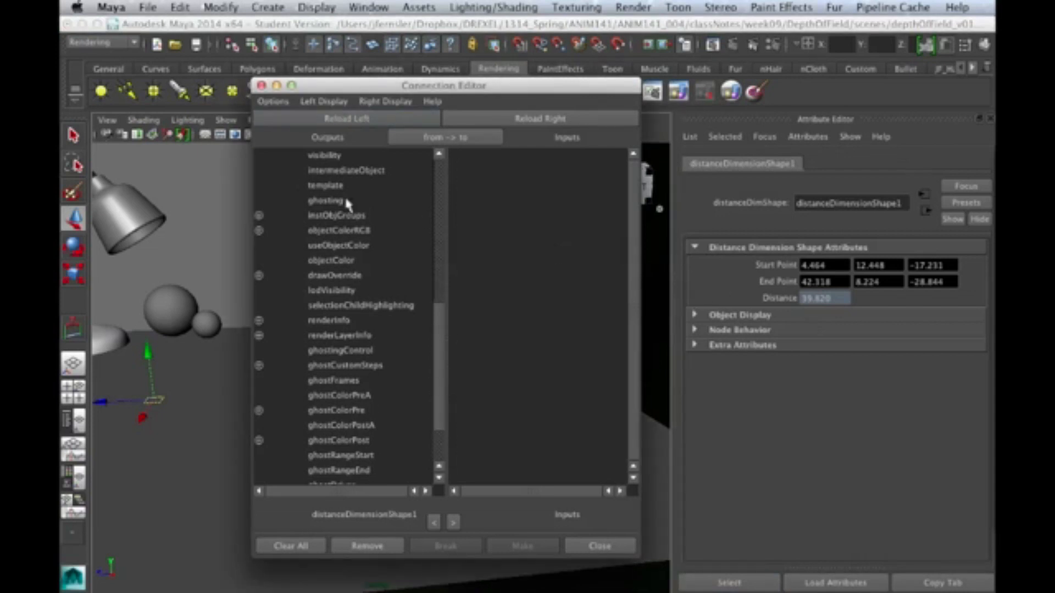
left_click_drag(438, 308, 424, 384)
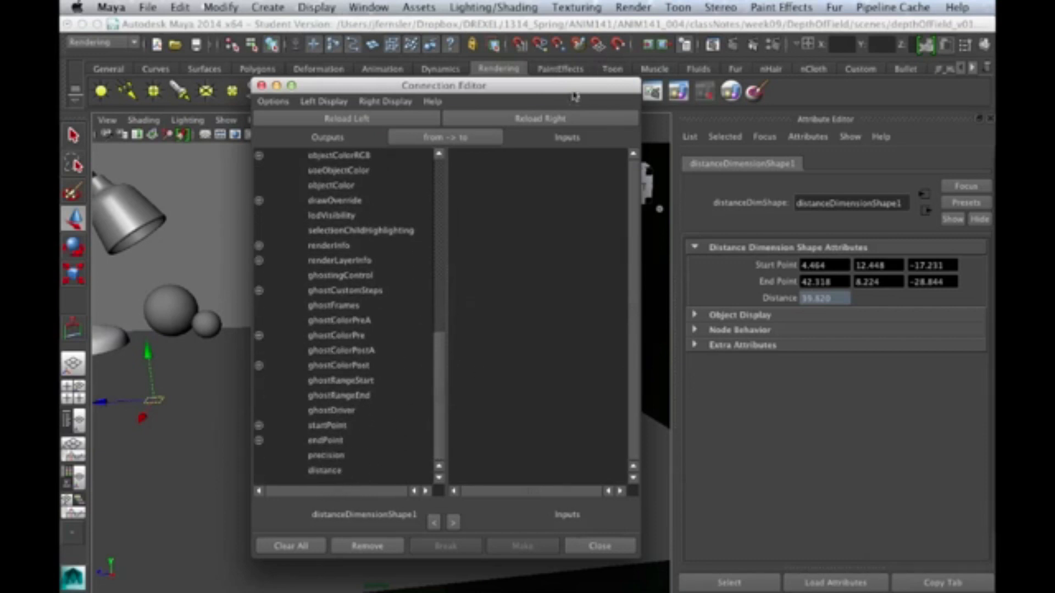
left_click_drag(579, 85, 436, 104)
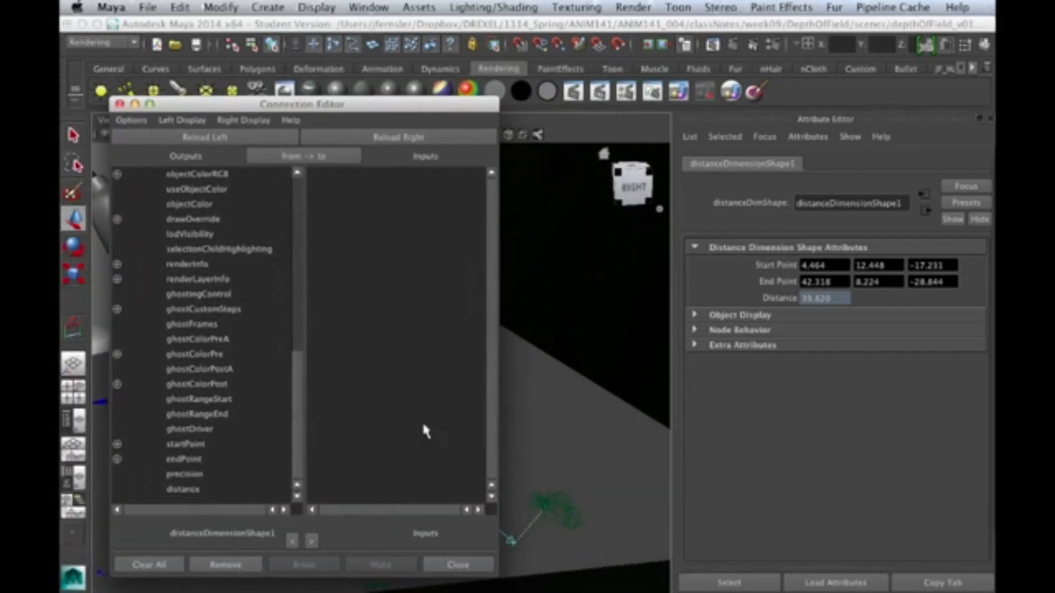
Select the camera's mia_lens_bokeh1 lens shader and load it as the Connection Editor's input node.
left_click(549, 503)
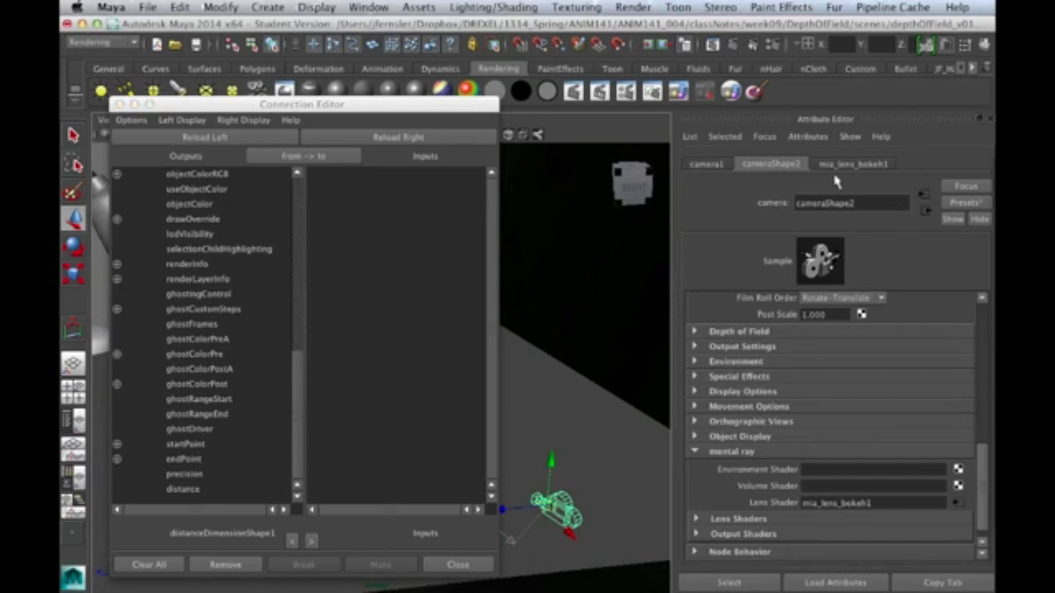
left_click(845, 166)
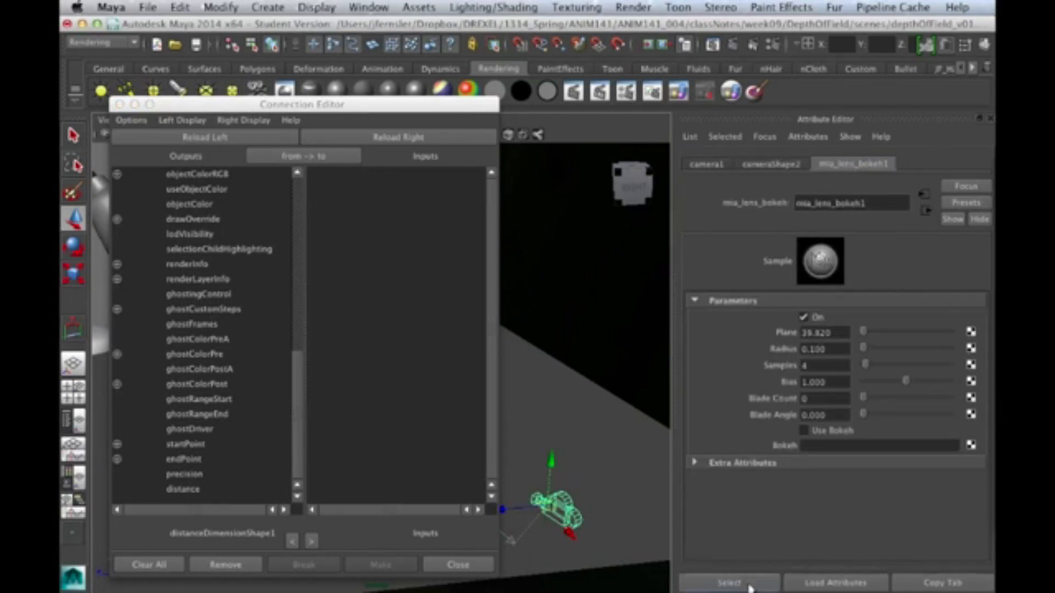
left_click(748, 583)
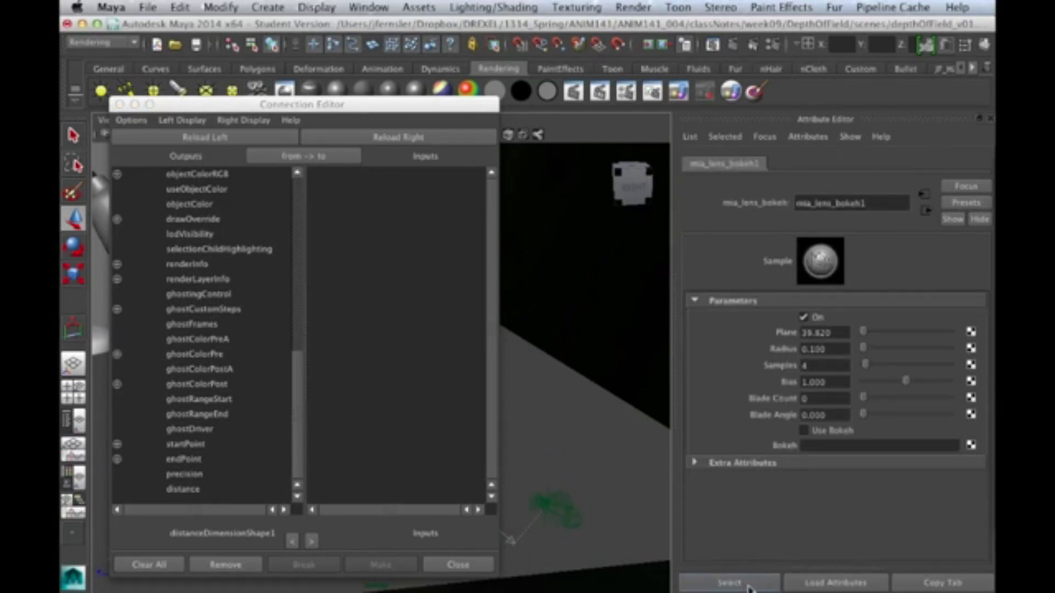
left_click(412, 141)
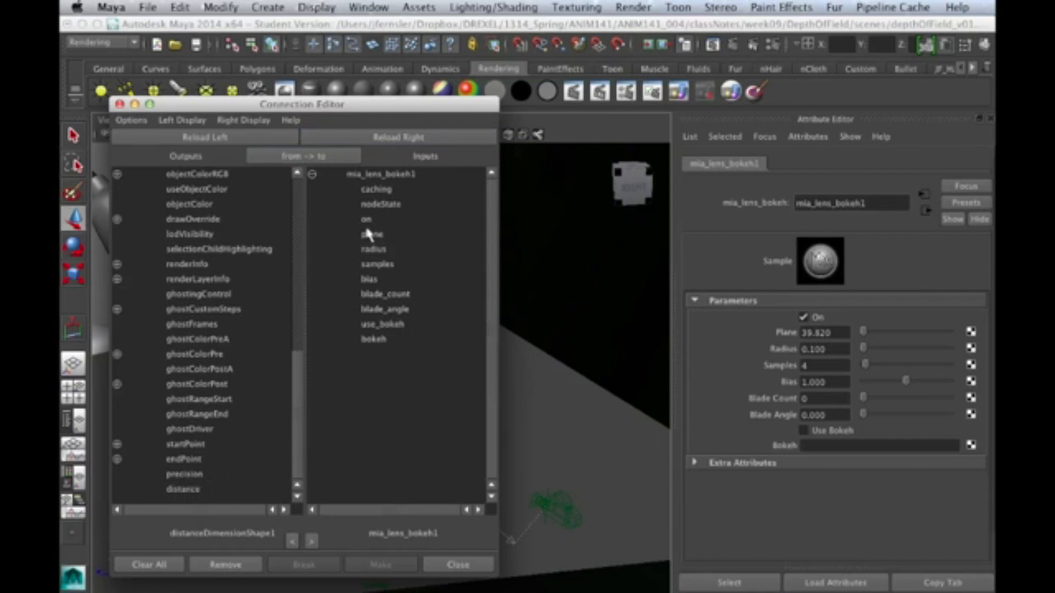
Connect the shape's distance output to the lens shader's plane input and close the Connection Editor.
left_click(185, 490)
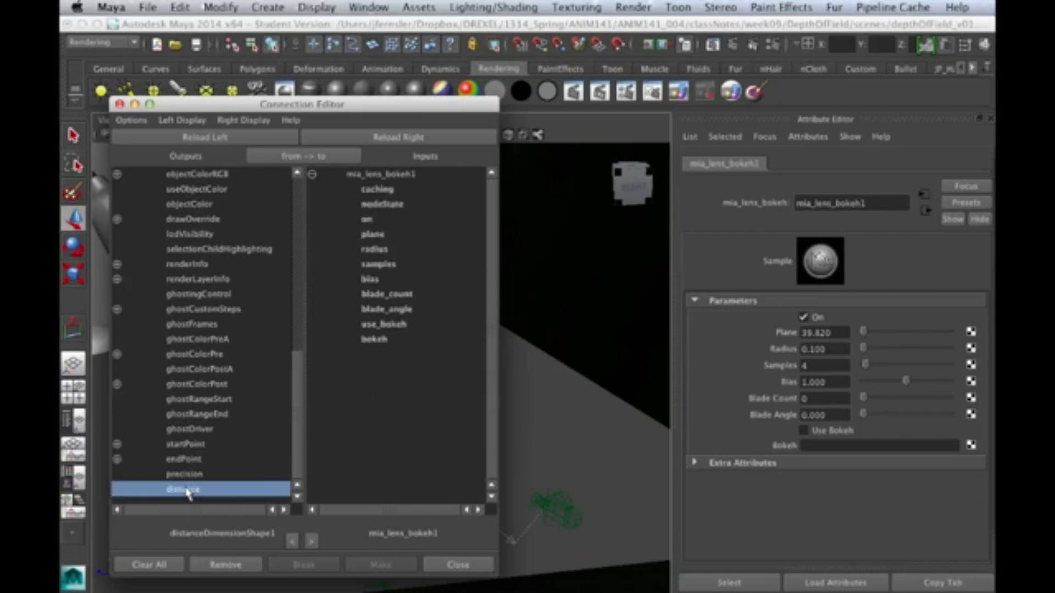
left_click(380, 231)
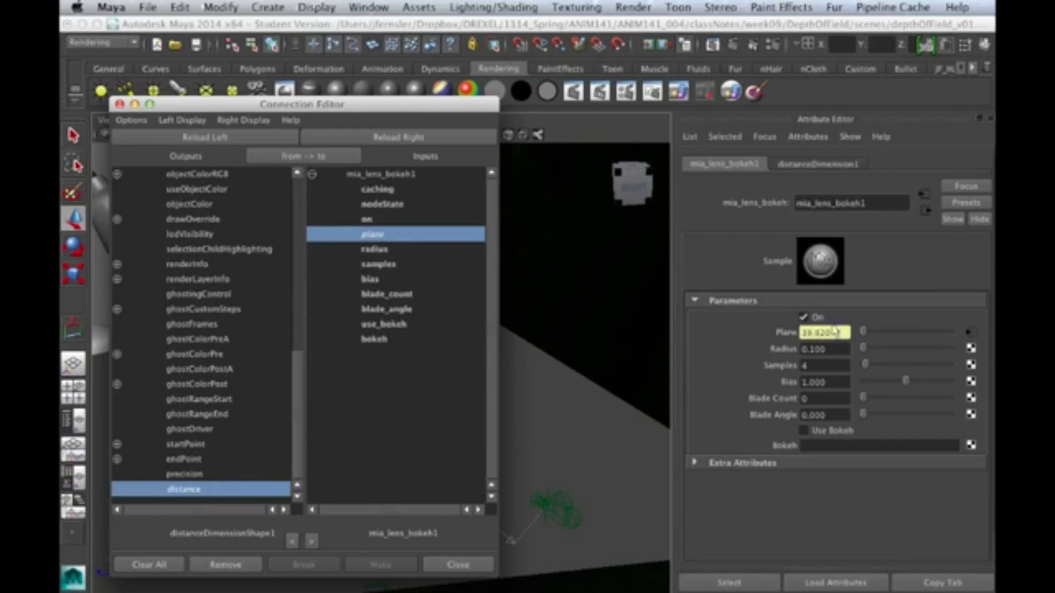
left_click(119, 105)
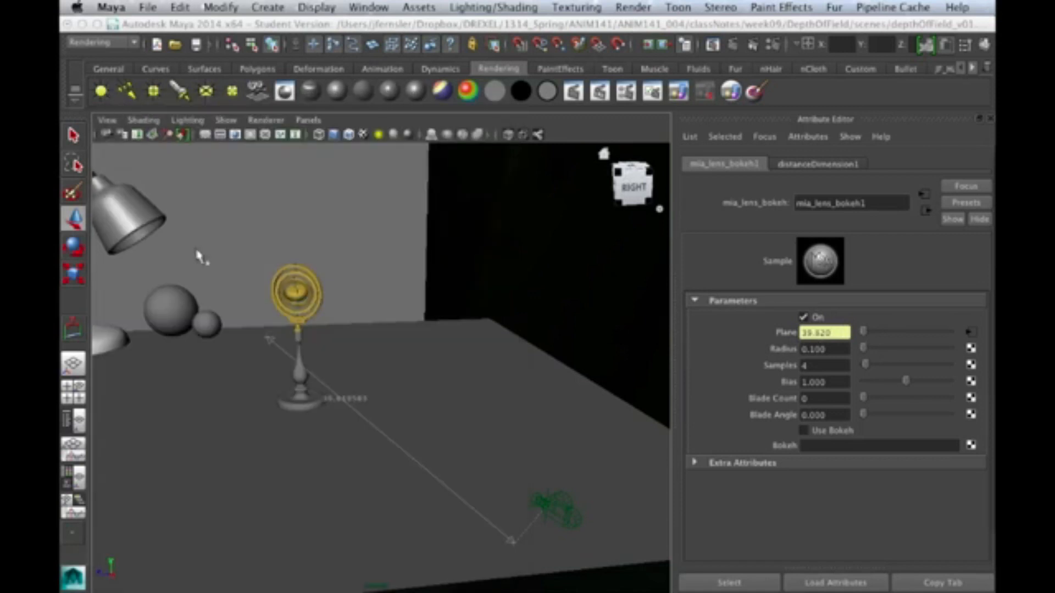
Test the link by moving the subject's locator toward the camera and checking the lens shader's Plane, and undo the move.
left_click(302, 313)
left_click_drag(301, 313, 476, 411)
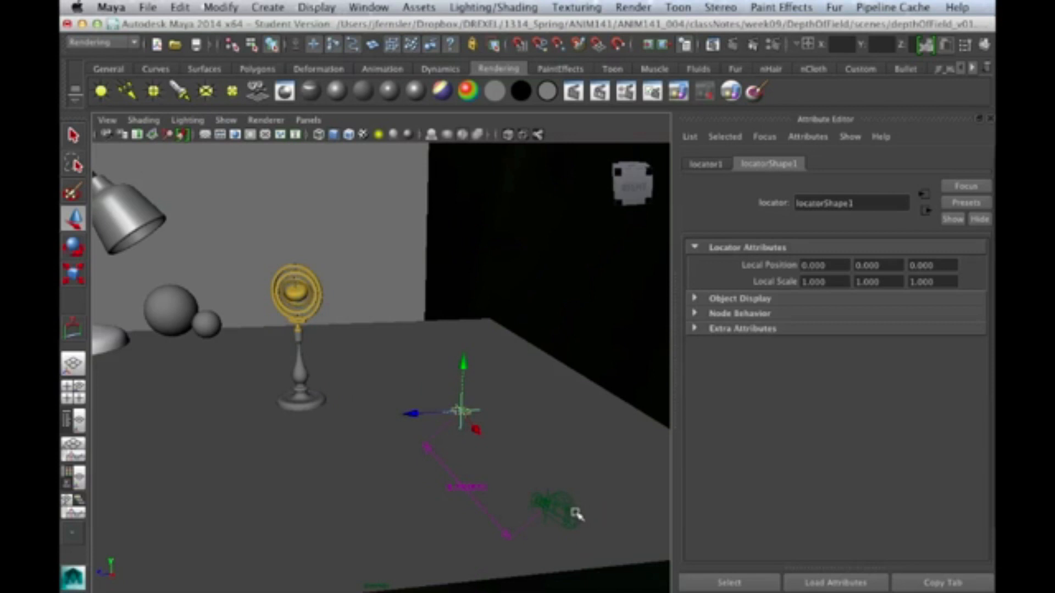
left_click(568, 512)
left_click(854, 164)
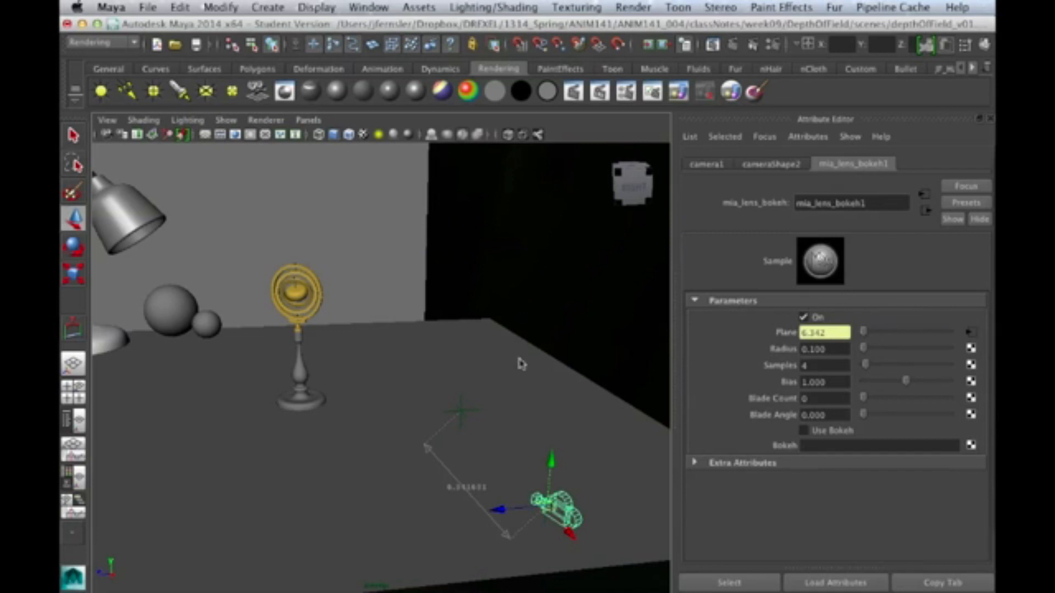
key("z")
key("z")
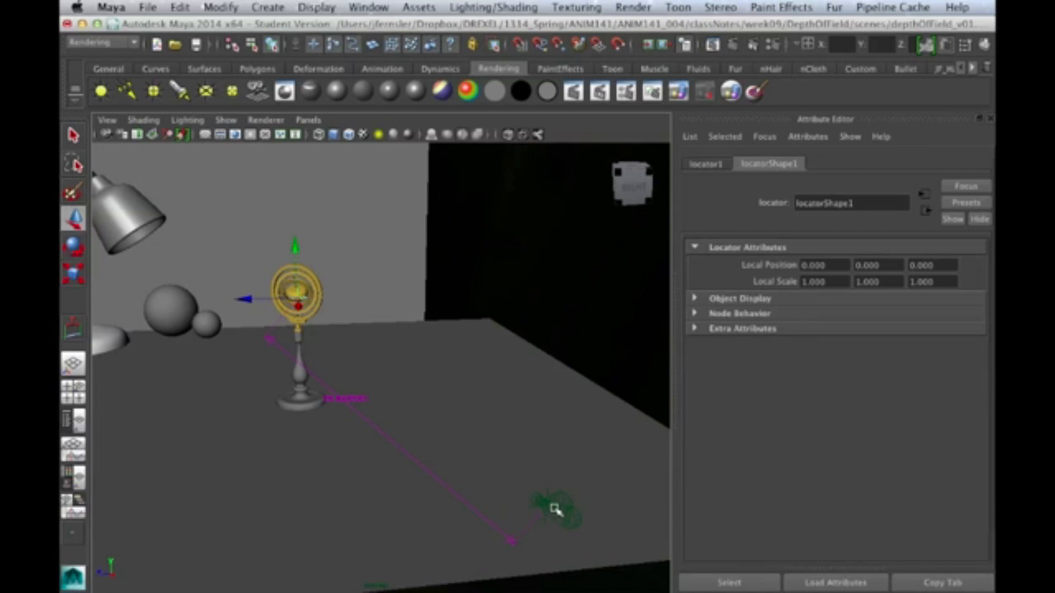
Look through camera1 in the viewport and show the attributes of its mia_lens_bokeh1 lens shader.
left_click_drag(511, 350, 494, 315, "alt")
left_click_drag(519, 394, 516, 381, "alt")
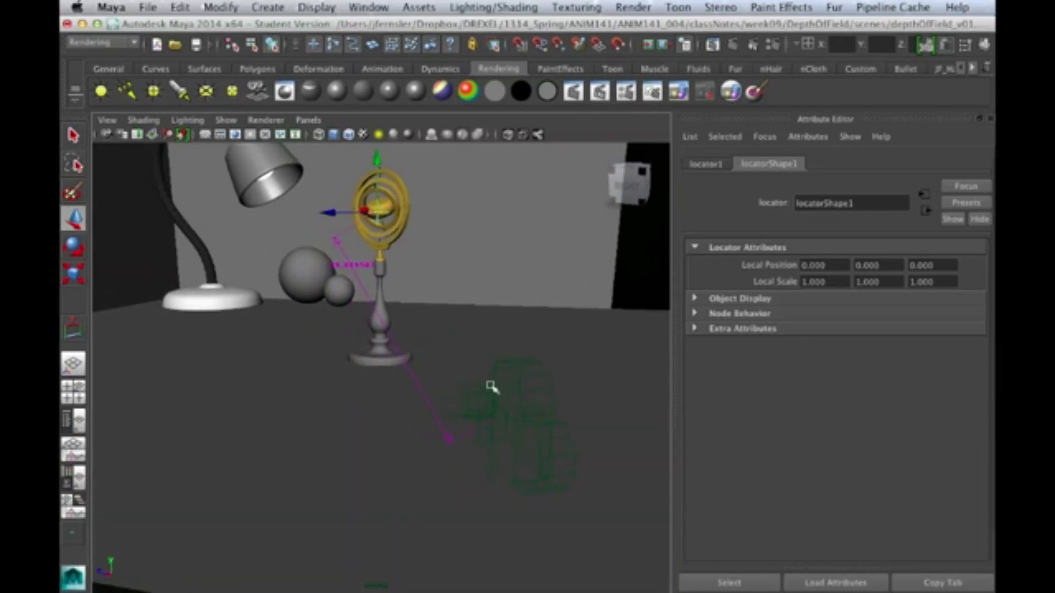
left_click(308, 120)
mouse_move(334, 134)
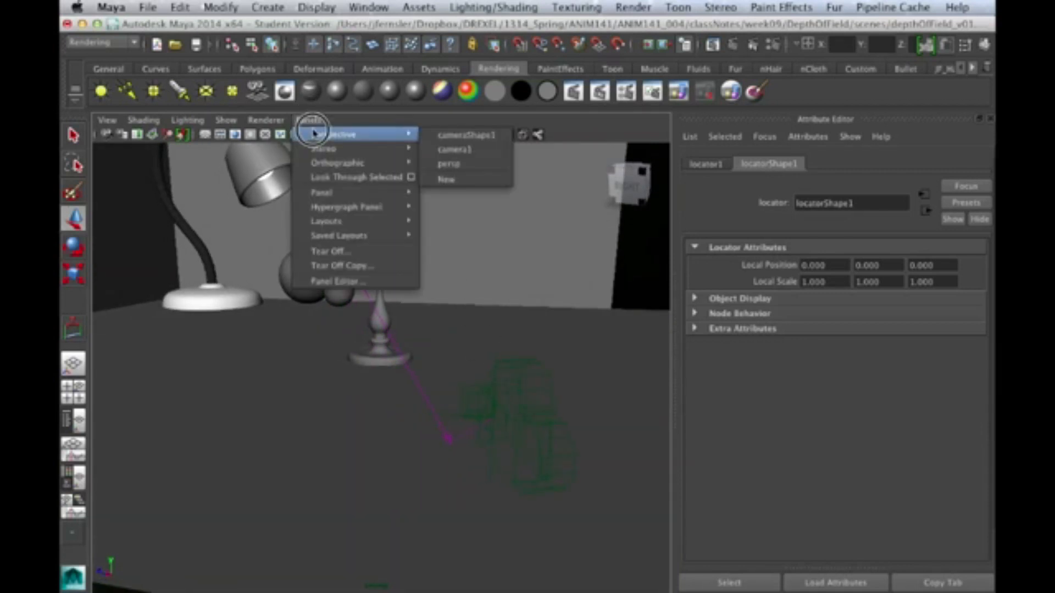
left_click(483, 133)
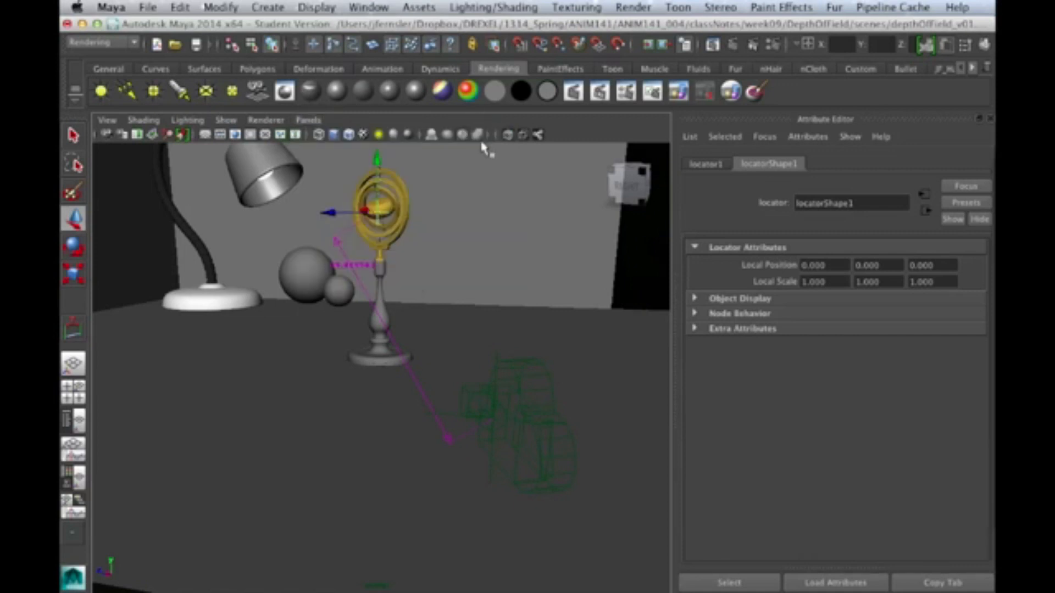
left_click(309, 120)
mouse_move(324, 134)
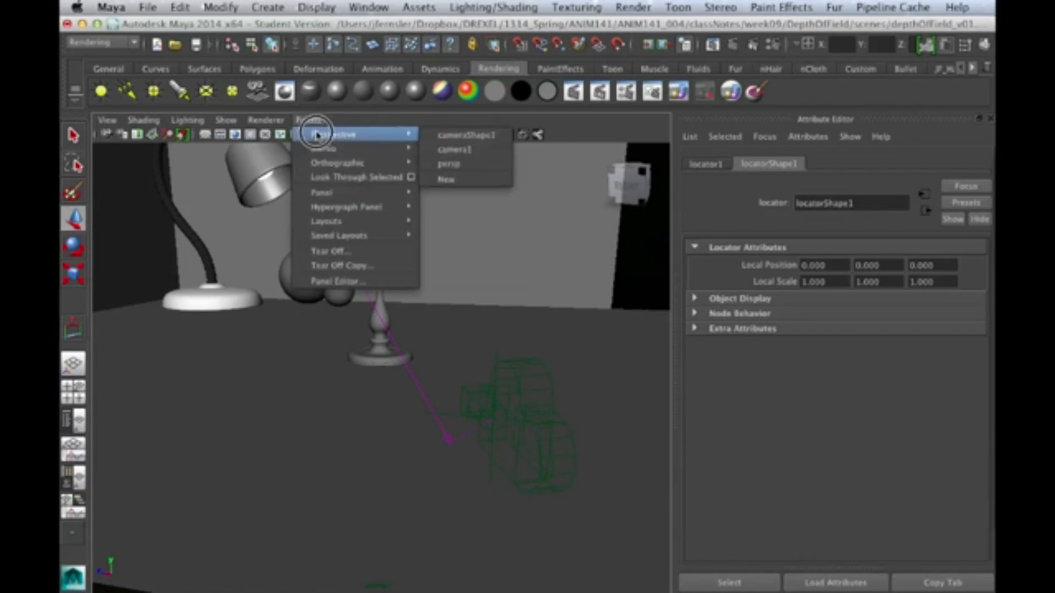
left_click(474, 135)
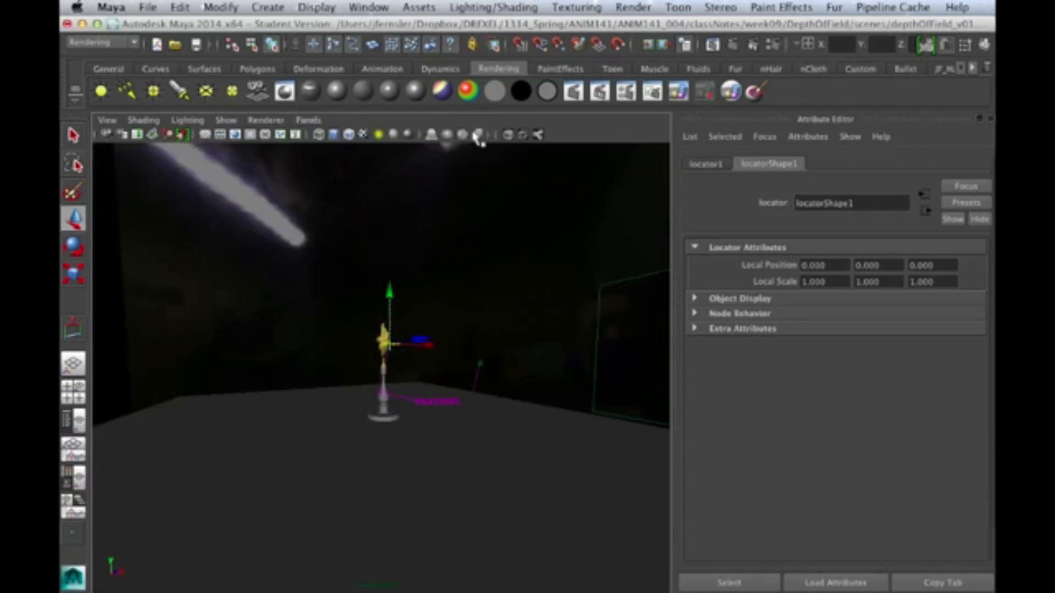
left_click(308, 120)
left_click(459, 160)
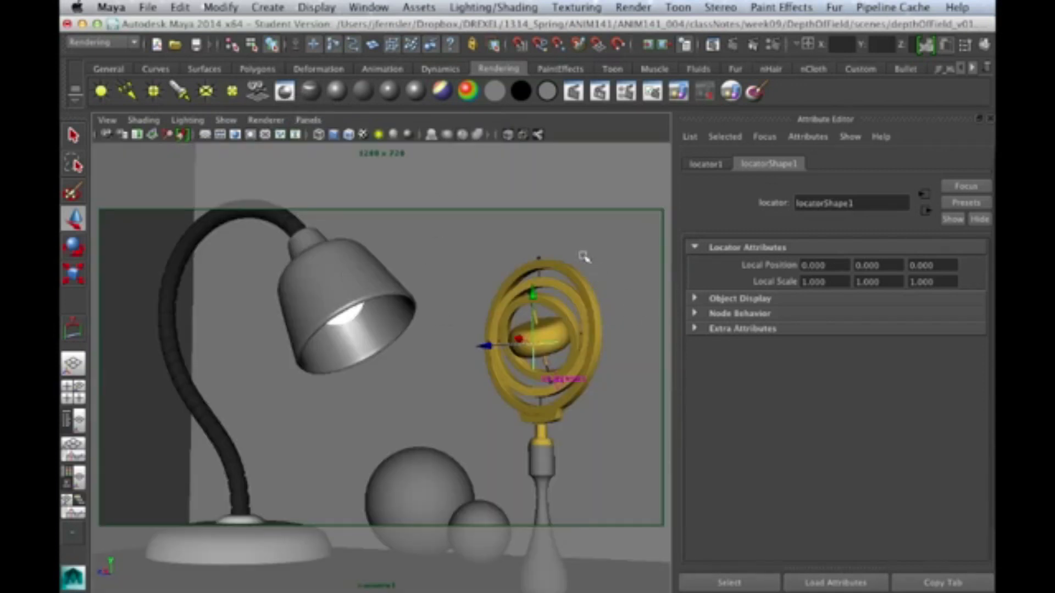
left_click(595, 280)
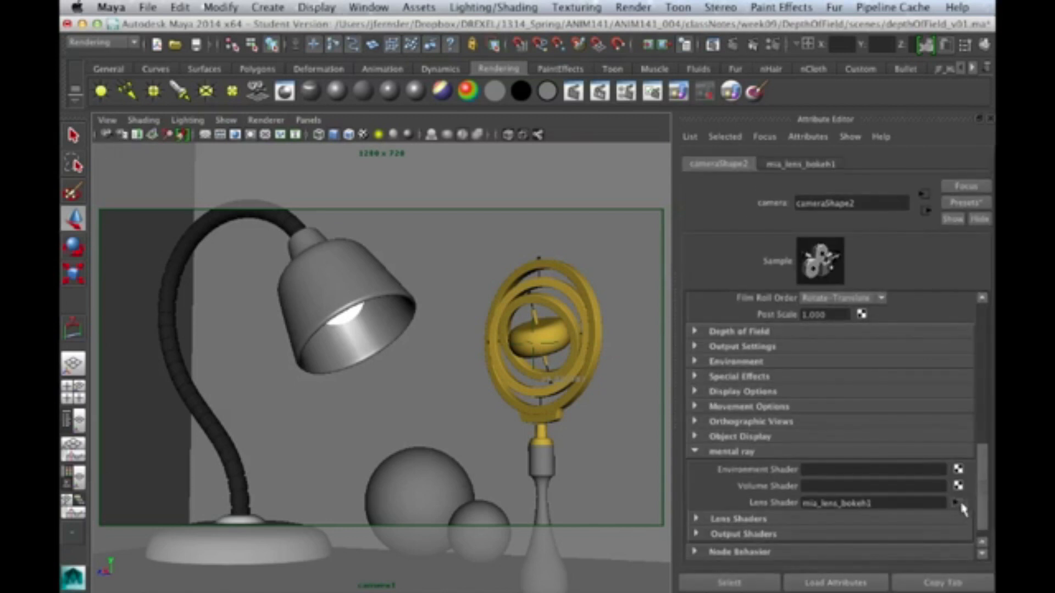
left_click(959, 504)
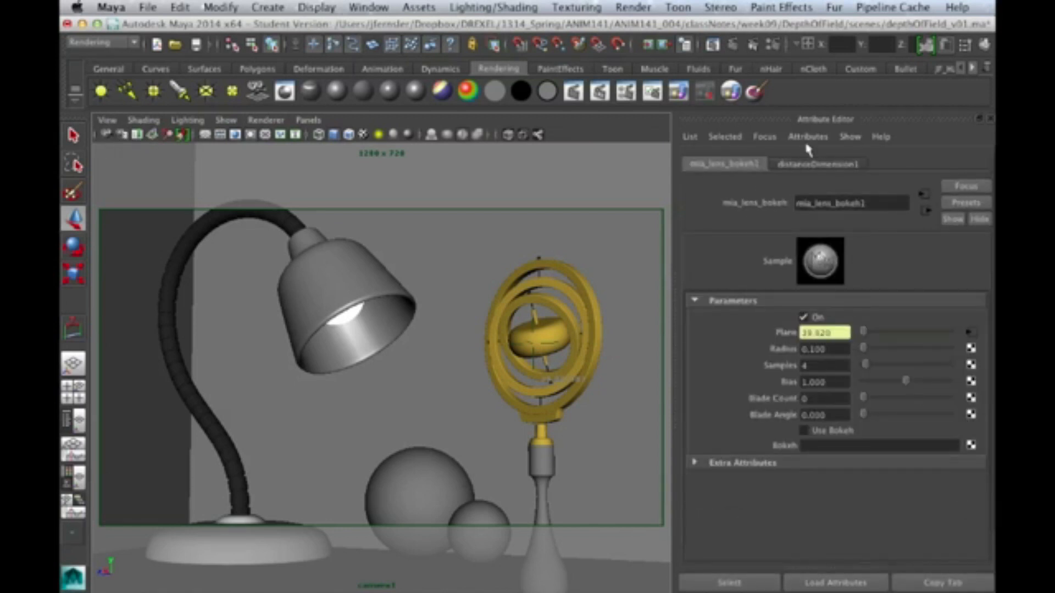
Start a mental ray IPR render from camera1 and tune a region over the gyroscope's edge and the wall behind it.
left_click(753, 45)
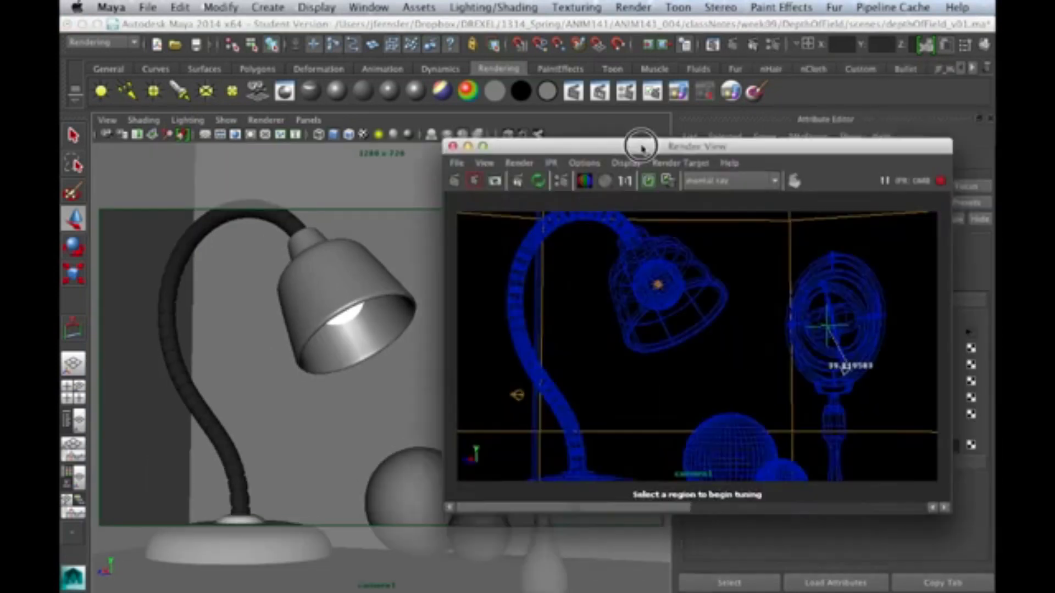
left_click_drag(645, 143, 279, 136)
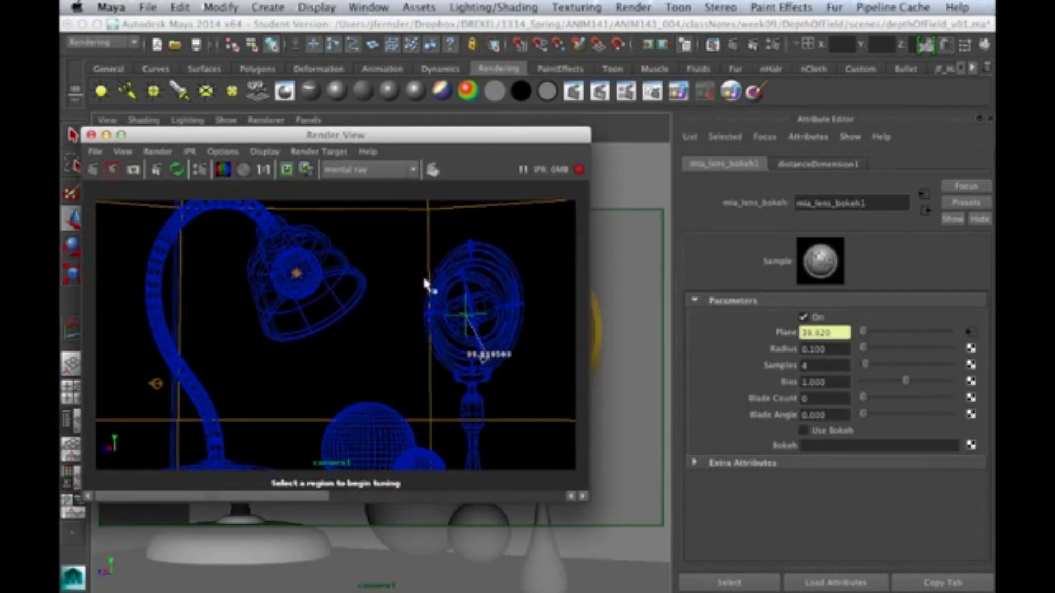
left_click_drag(379, 251, 477, 349)
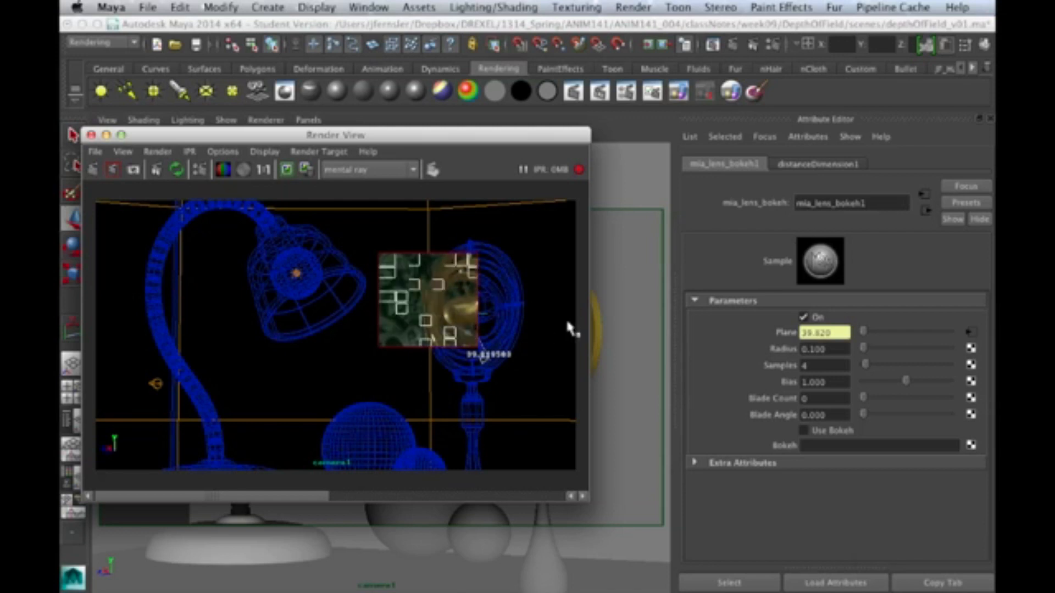
Set the bokeh lens shader's Radius to 0.2.
left_click(803, 318)
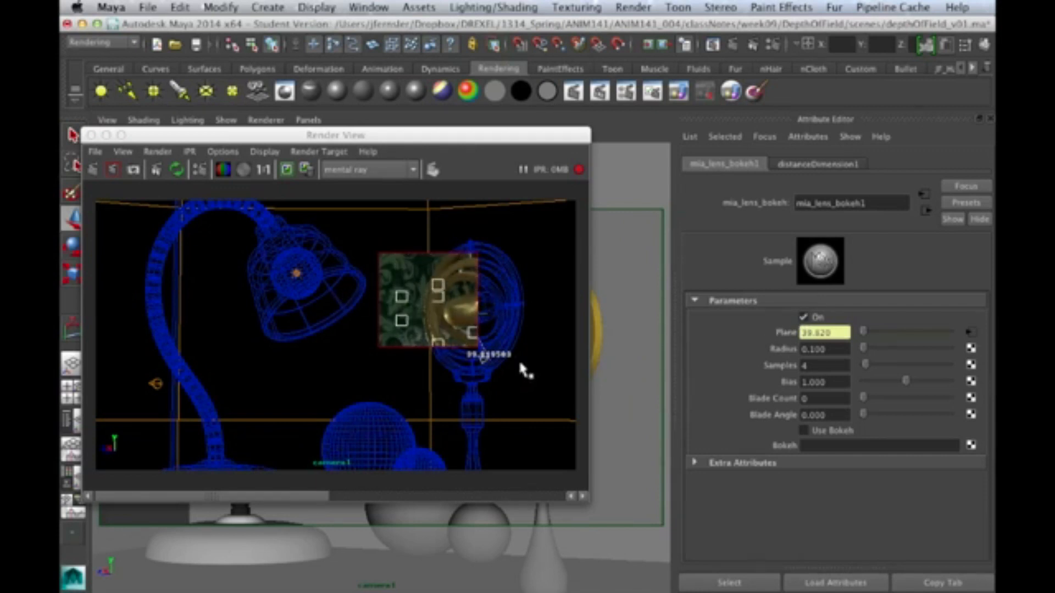
double_click(824, 349)
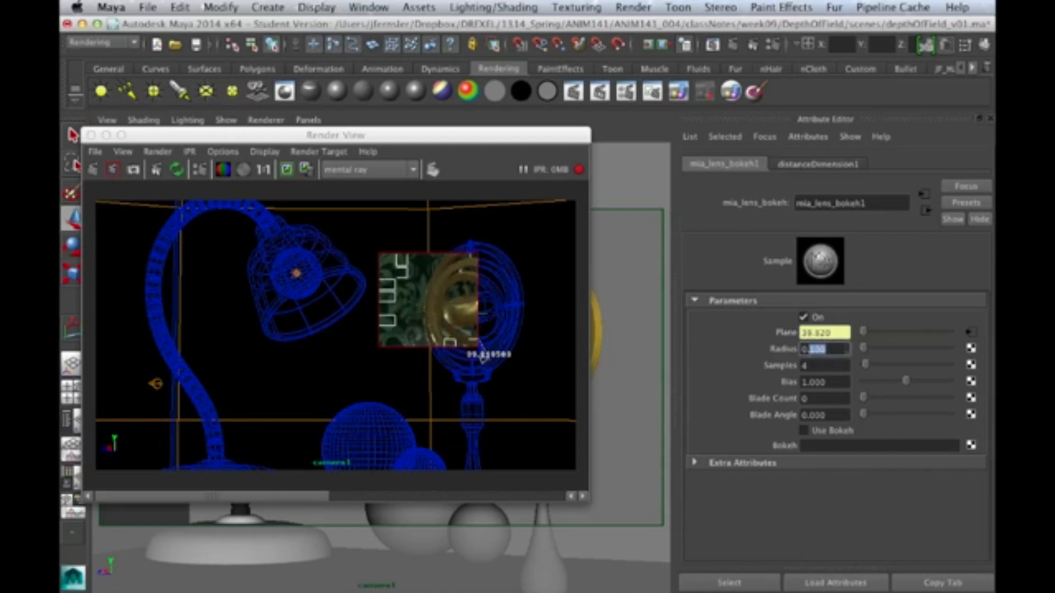
type("2")
key("Return")
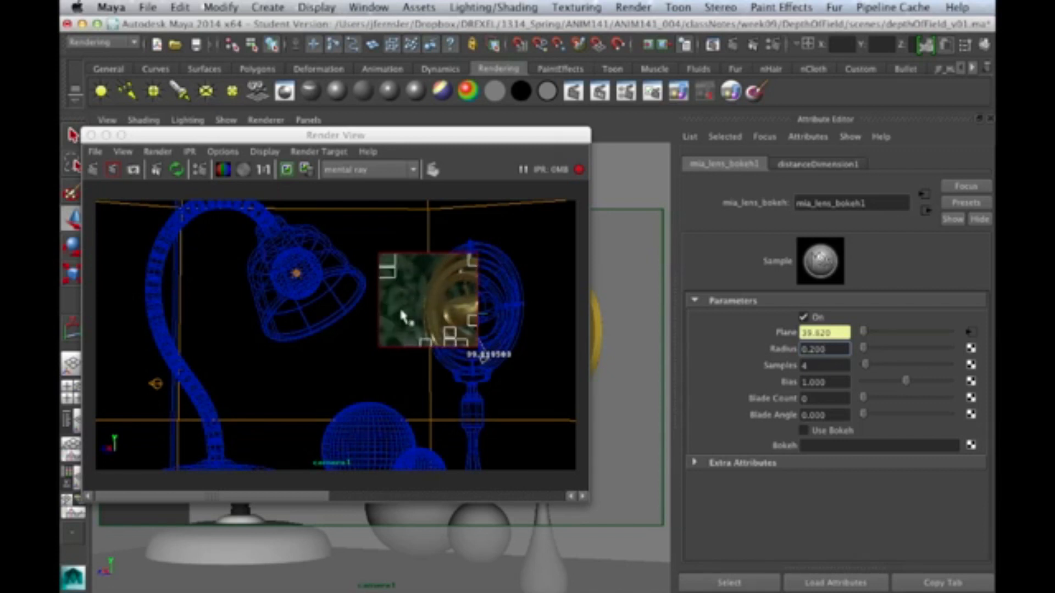
Set the lens shader's Radius to 0.33 and redraw the IPR region around the whole gyroscope head.
double_click(808, 349)
type("0.13")
key("Return")
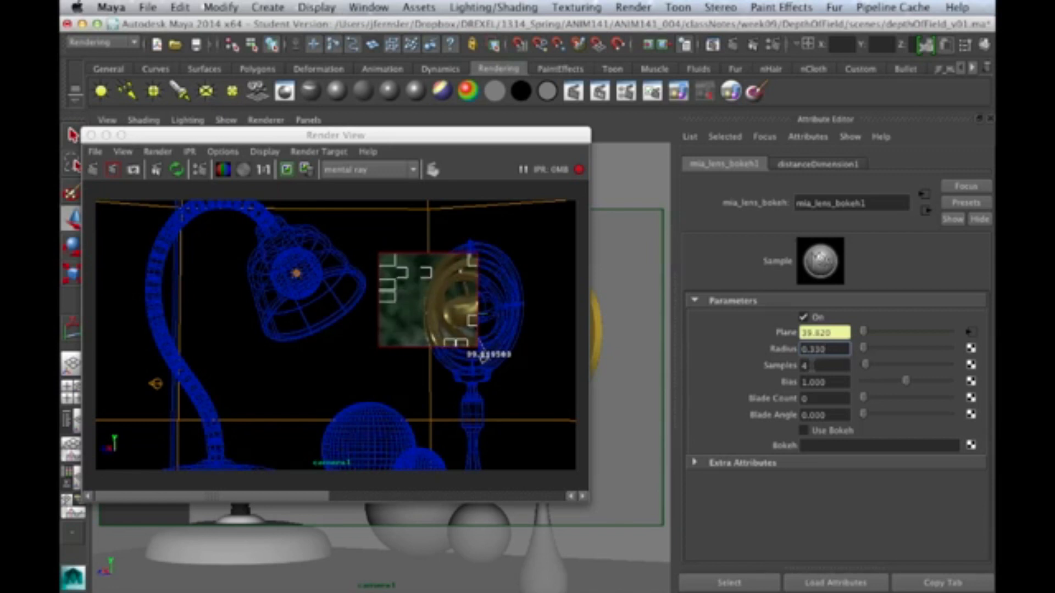
left_click_drag(549, 232, 404, 372)
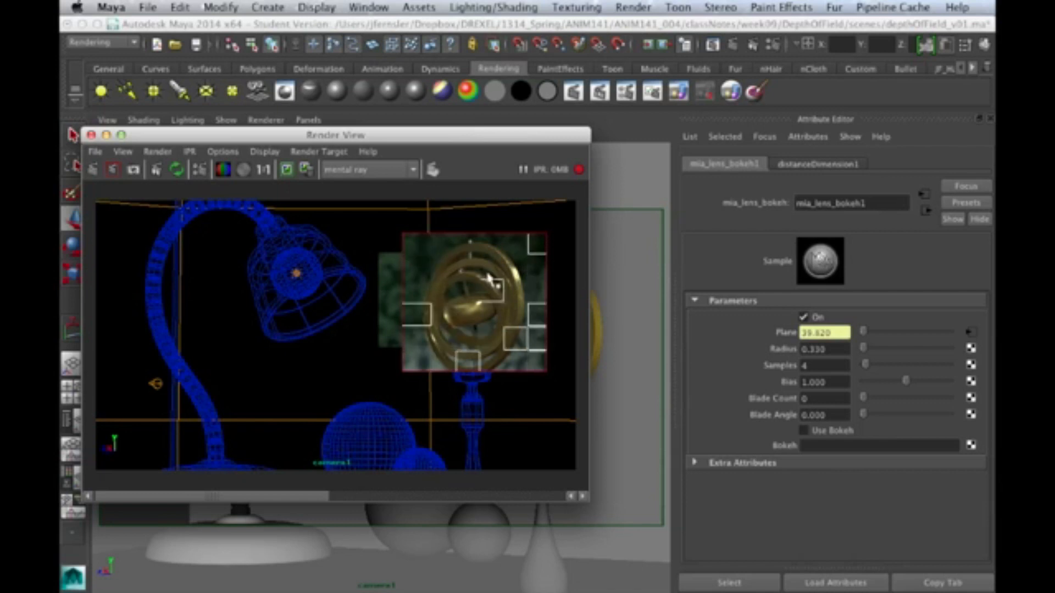
Stop the IPR session and render the full camera1 frame with mental ray.
left_click(579, 169)
left_click_drag(537, 138, 623, 144)
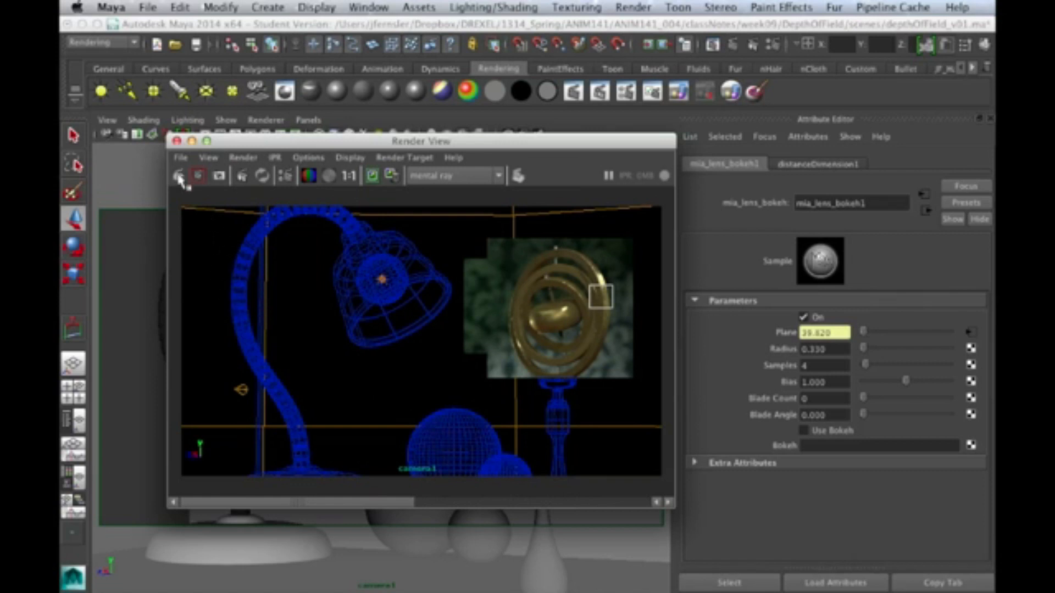
left_click(179, 177)
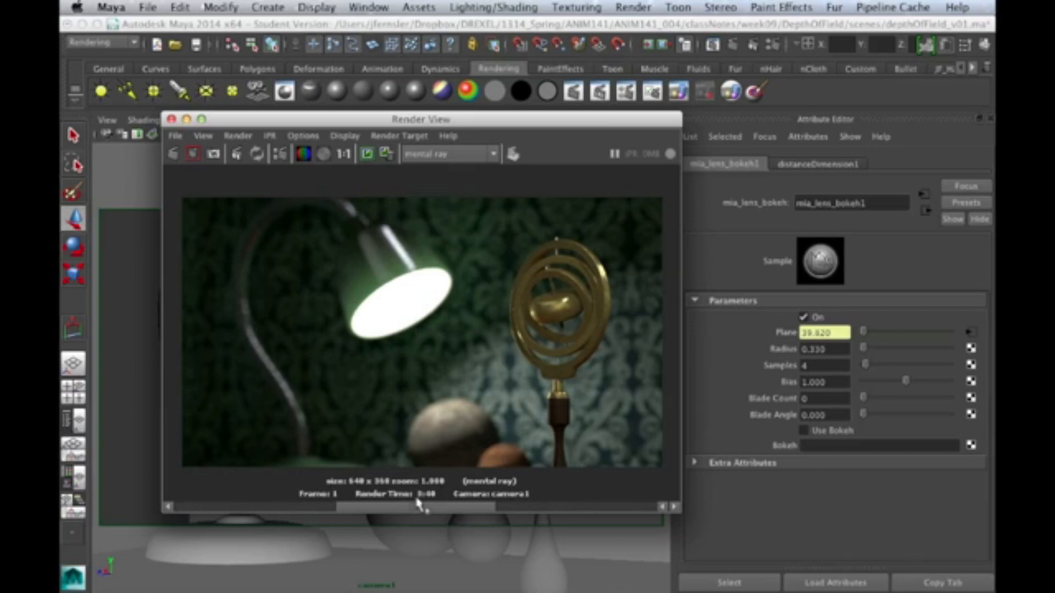
Flip between the stored renders to compare the lamp, spheres and wallpaper with and without depth of field.
left_click(563, 509)
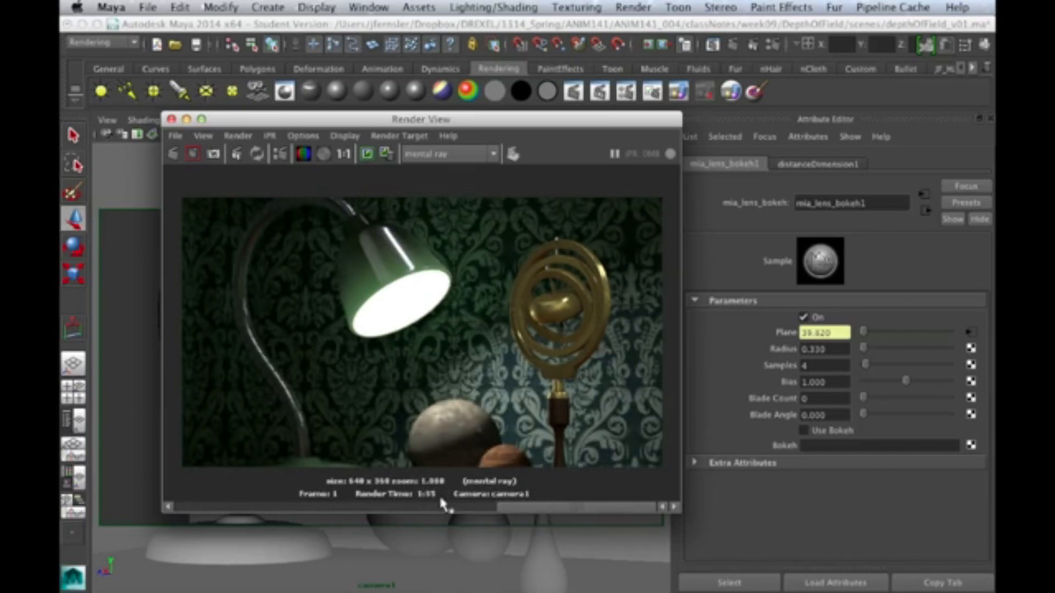
left_click(487, 508)
left_click(516, 508)
left_click(459, 511)
left_click(553, 508)
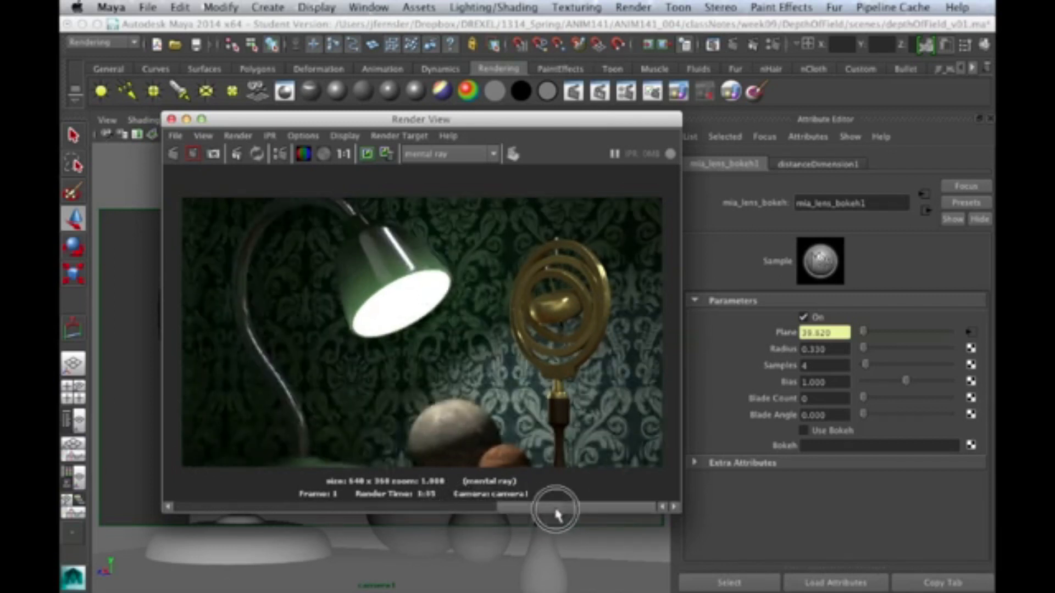
left_click(461, 511)
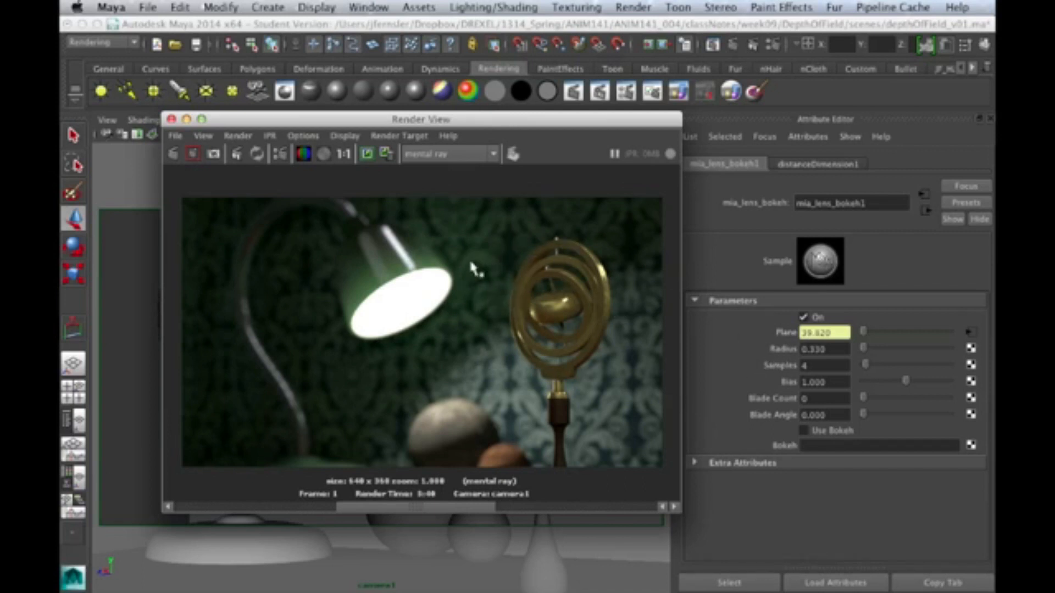
left_click_drag(467, 505, 608, 501)
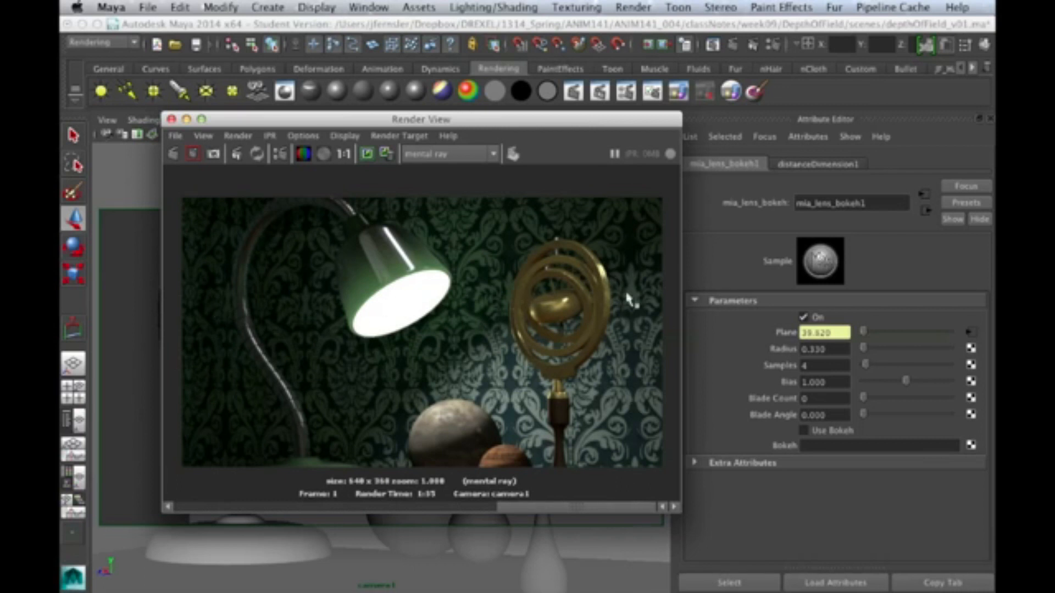
left_click_drag(576, 506, 542, 509)
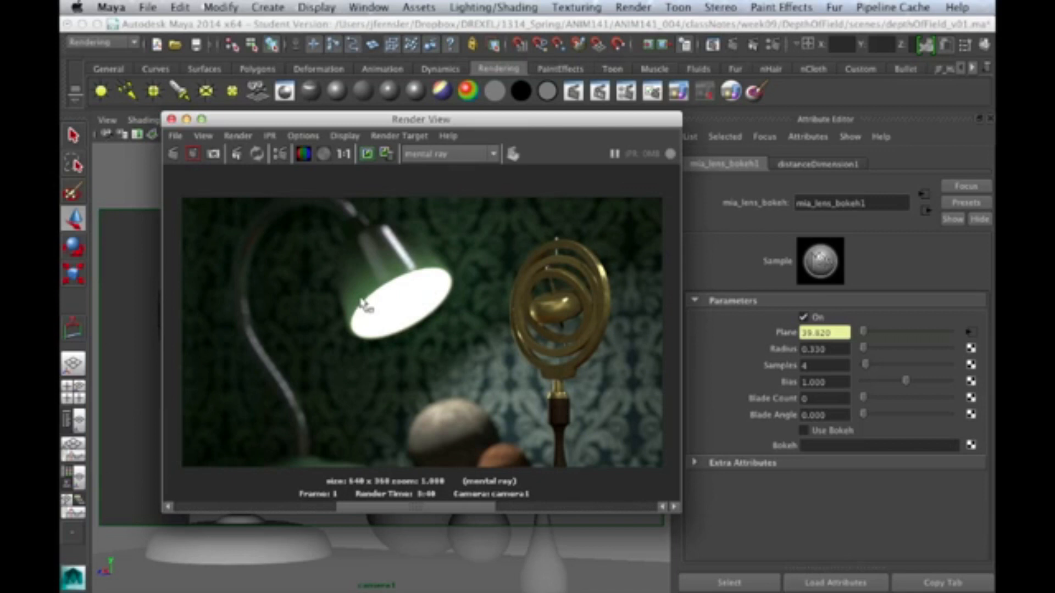
Switch to Adobe Photoshop to show the Depth Of Field slide about bokeh.
left_click_drag(438, 118, 454, 84)
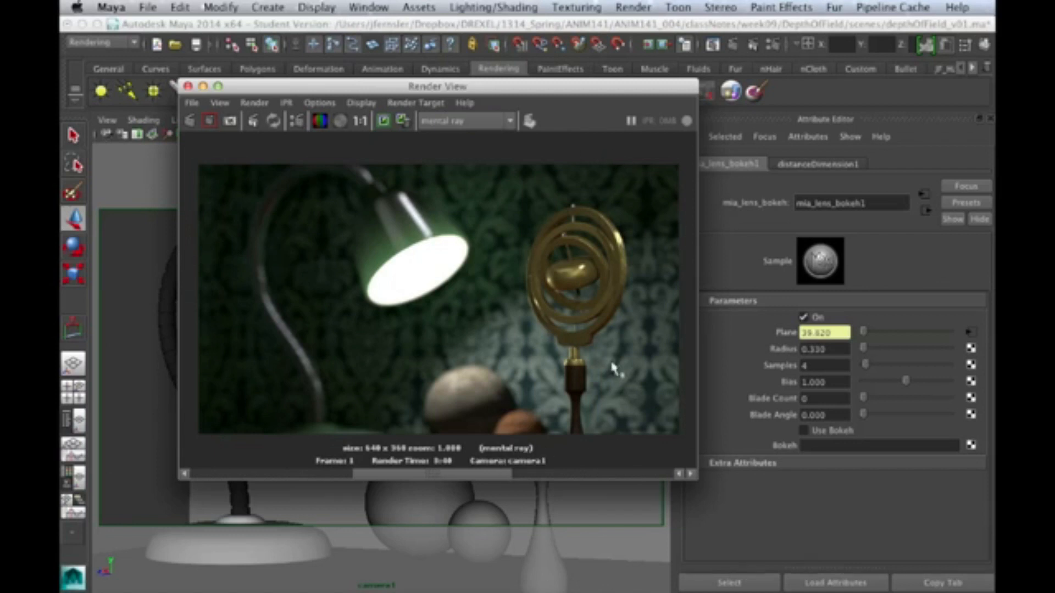
key("super+Tab")
left_click(573, 415)
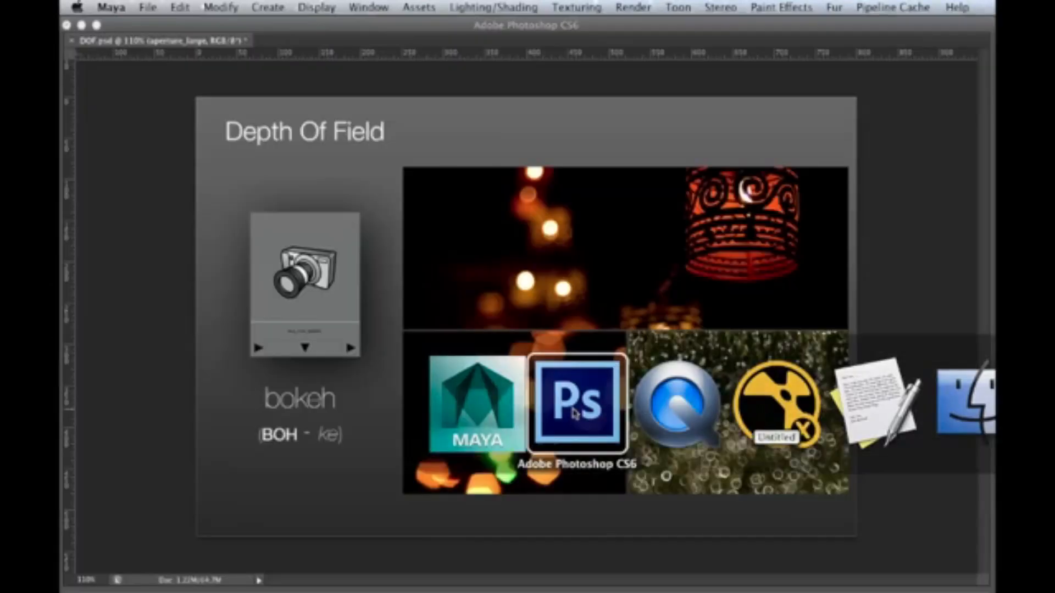